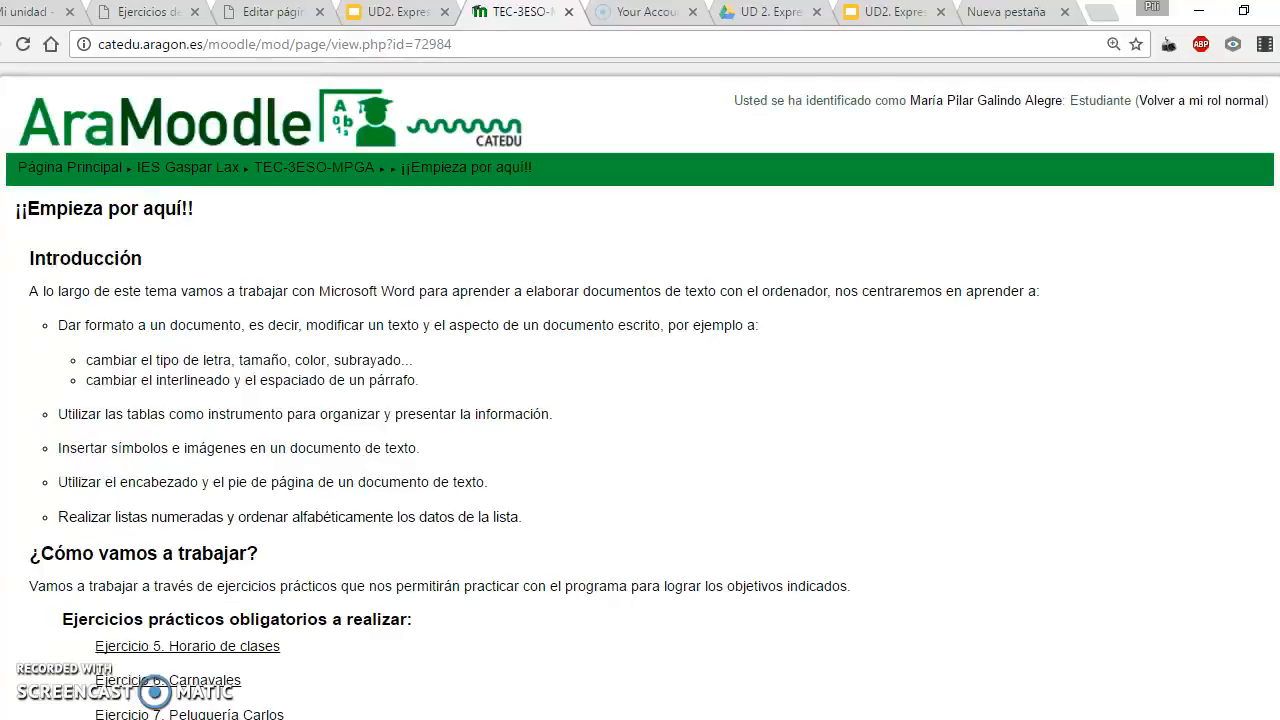
Switch to the Word document and insert a table of 5 columns and 2 rows in a new paragraph after the last text
click(714, 712)
scroll(774, 423, down, 7)
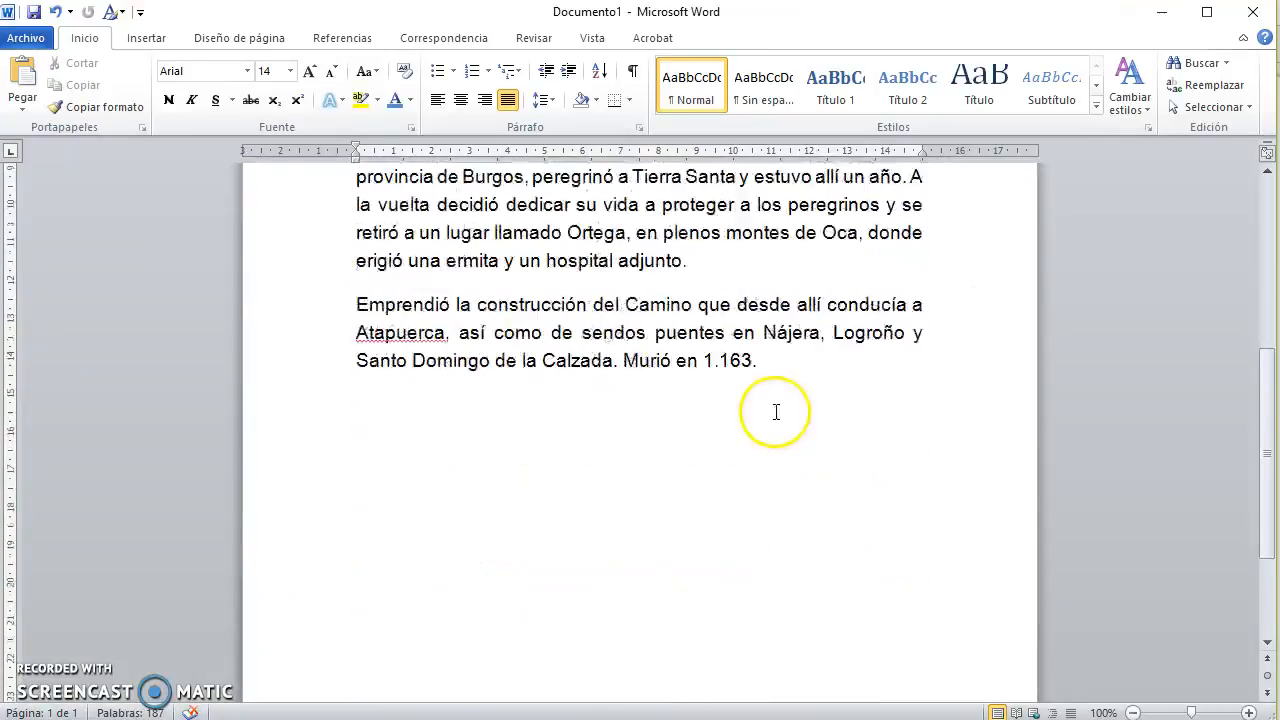
key(Return)
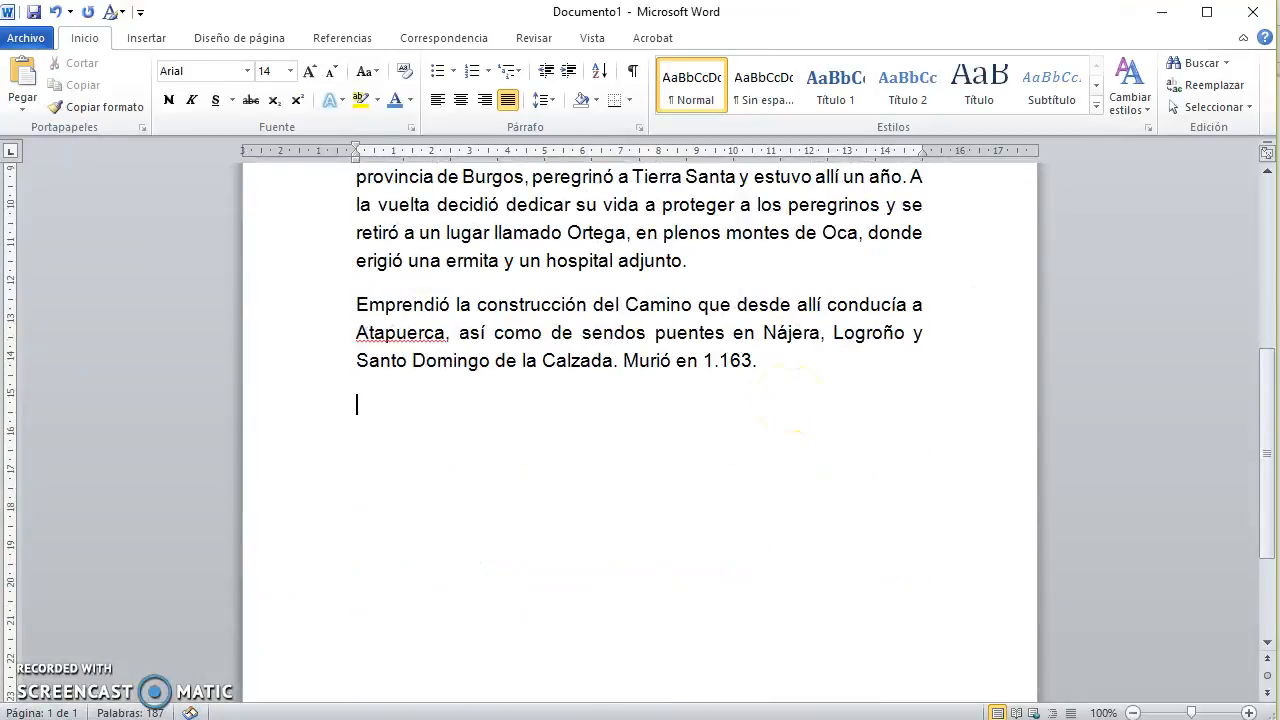
click(145, 38)
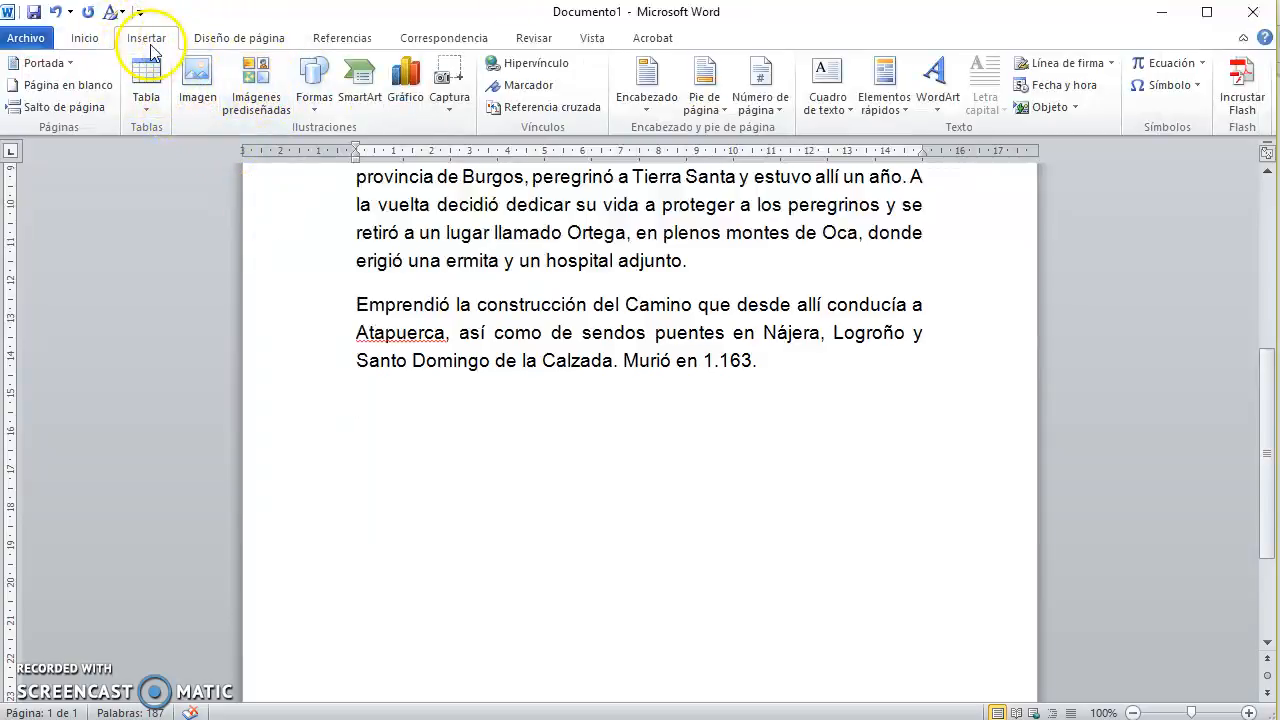
click(147, 113)
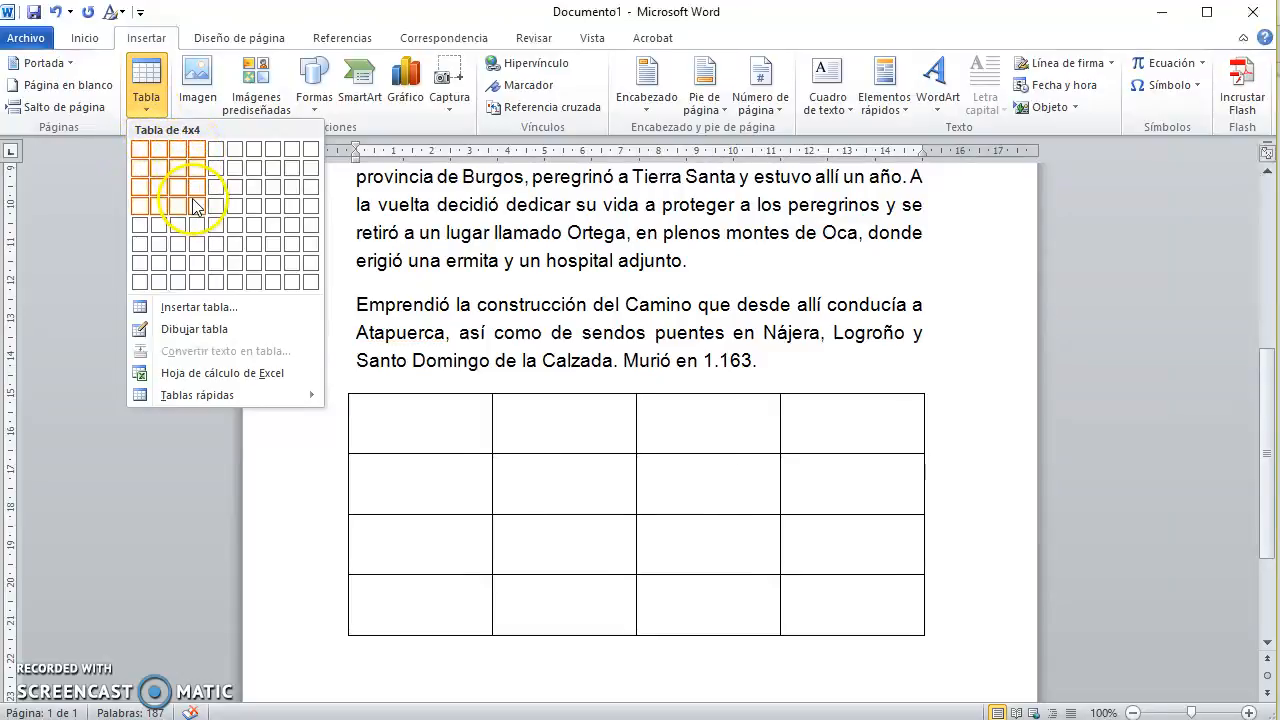
click(207, 308)
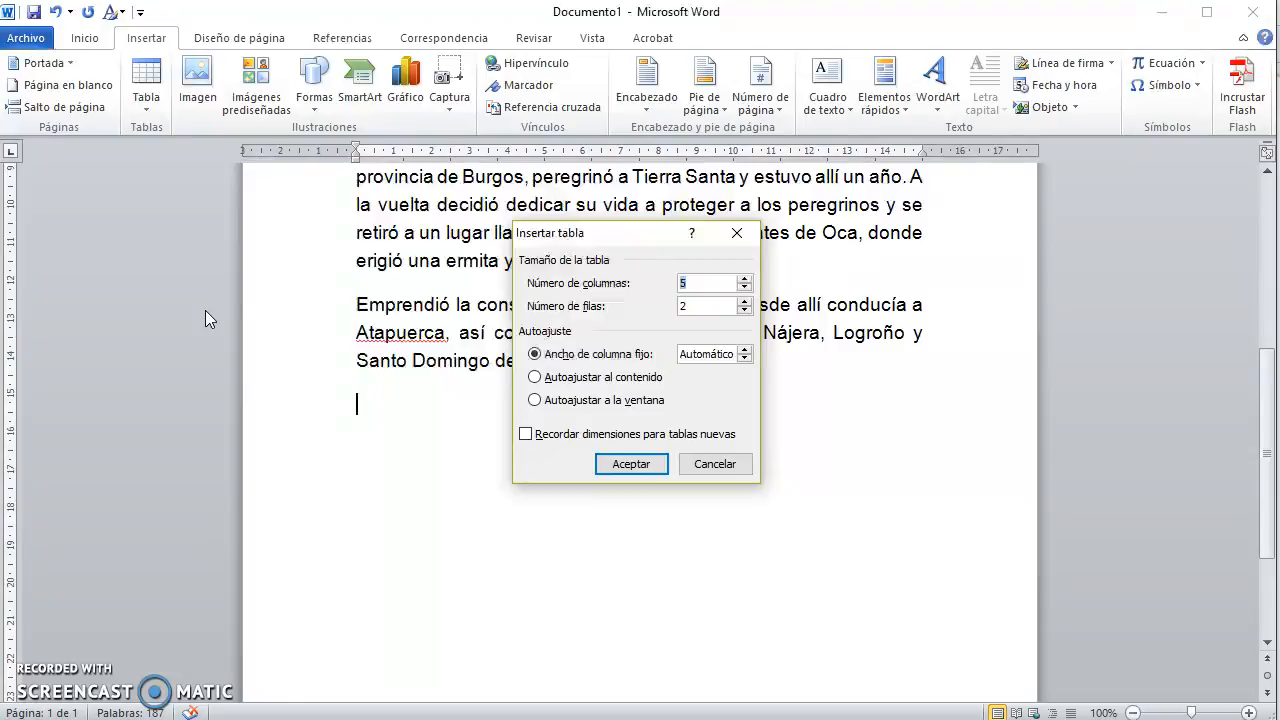
click(617, 463)
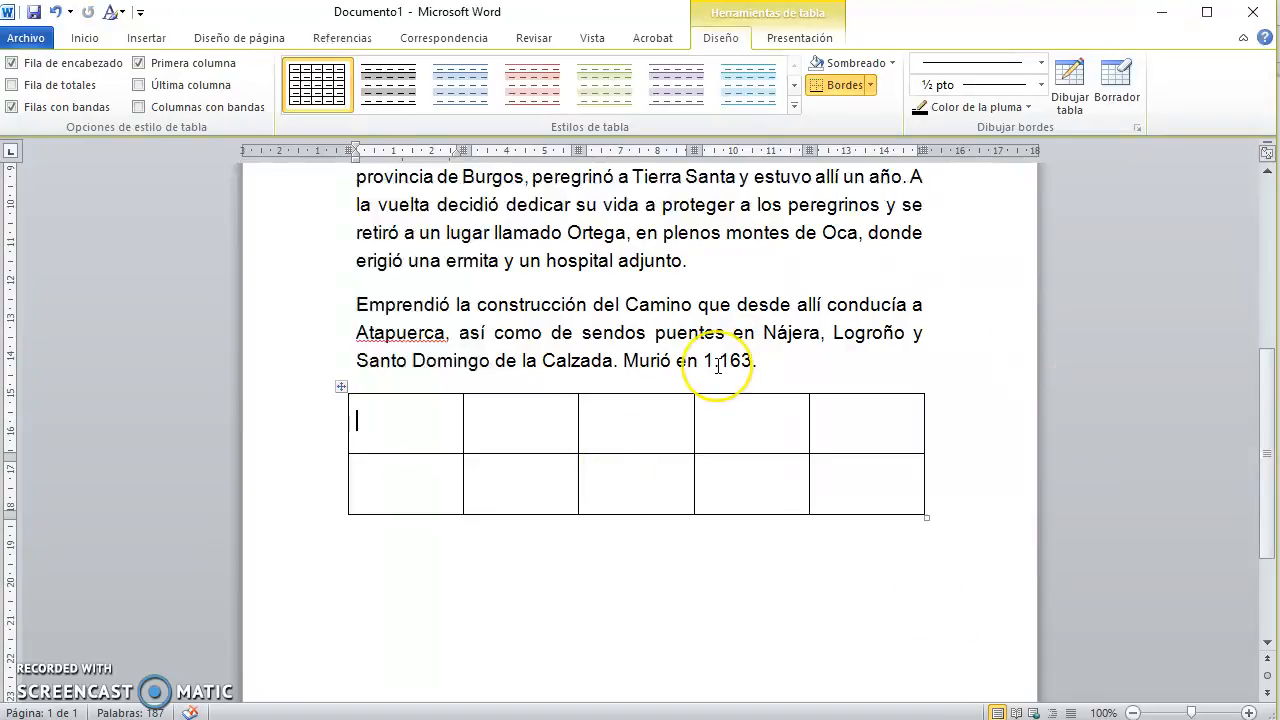
click(417, 448)
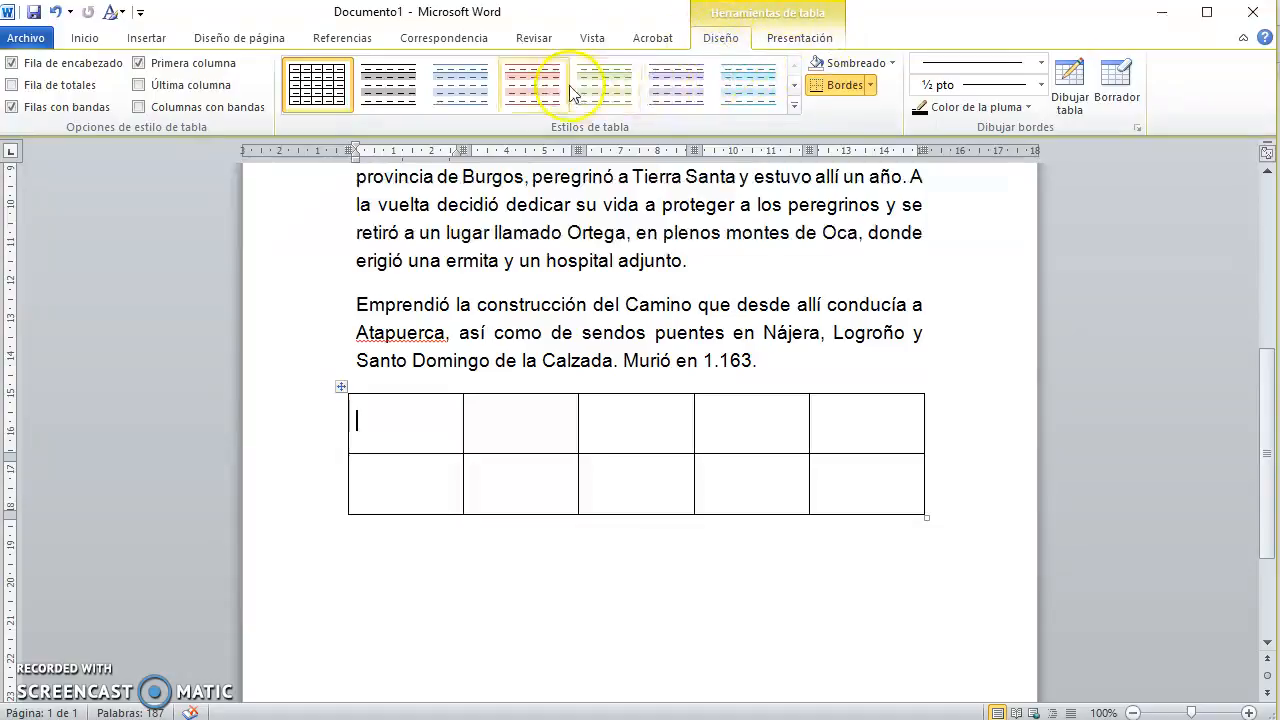
click(801, 42)
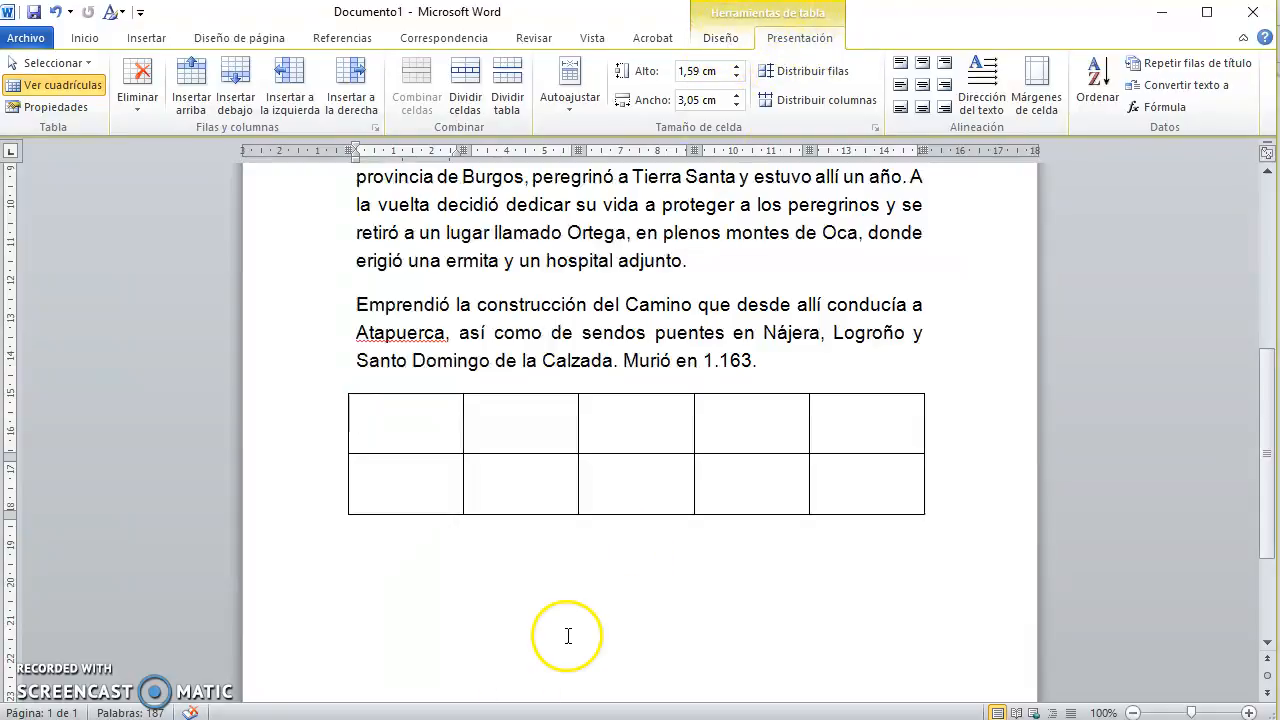
click(737, 264)
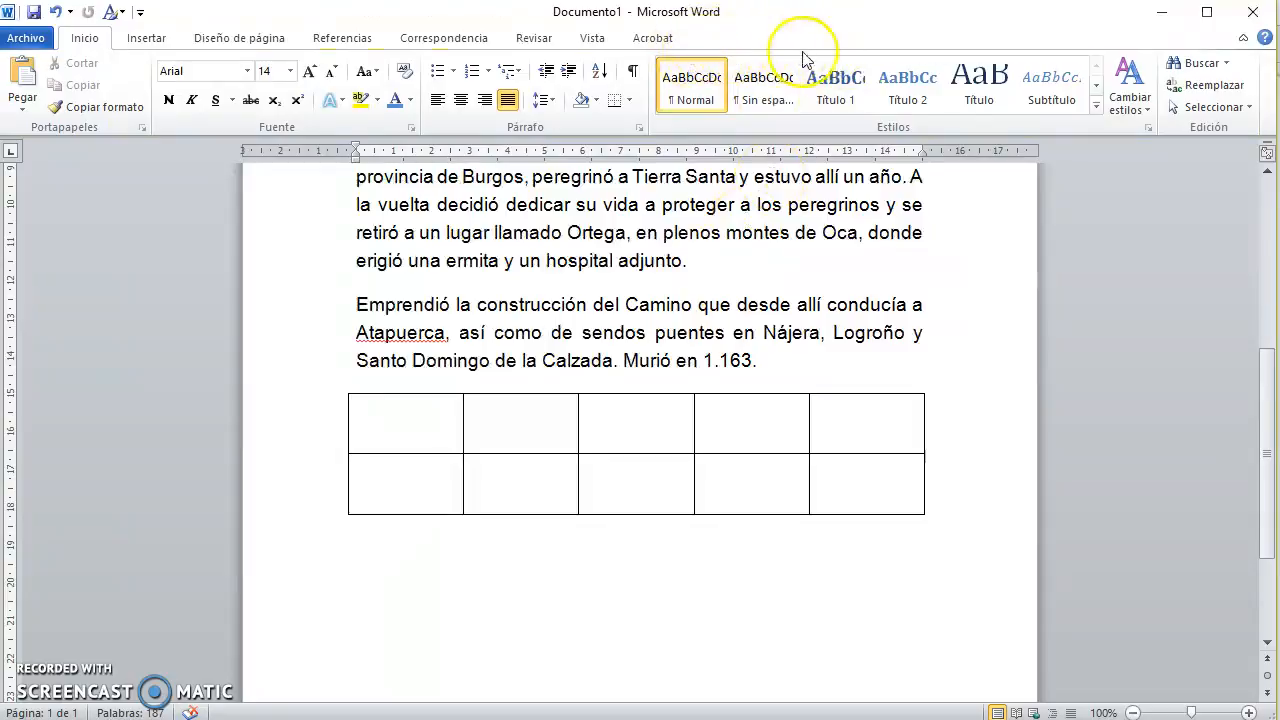
click(748, 409)
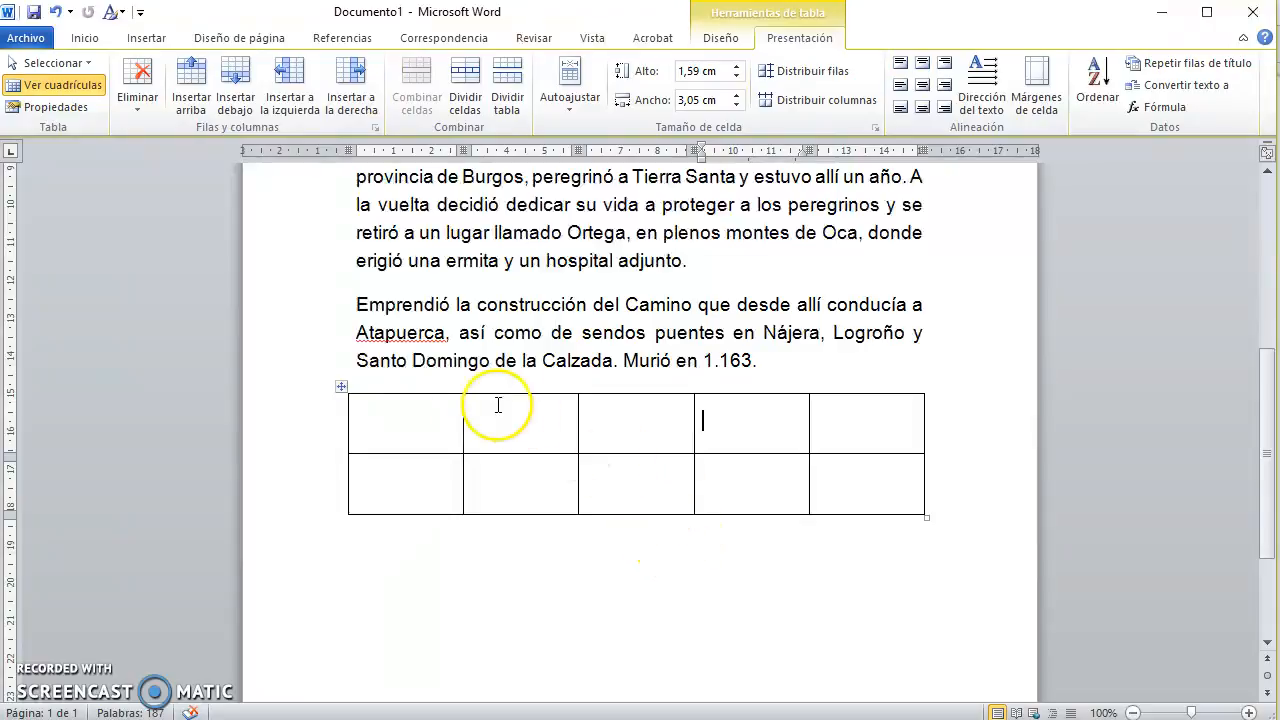
Merge the last four cells of the table's first row into one cell
drag(429, 420, 844, 399)
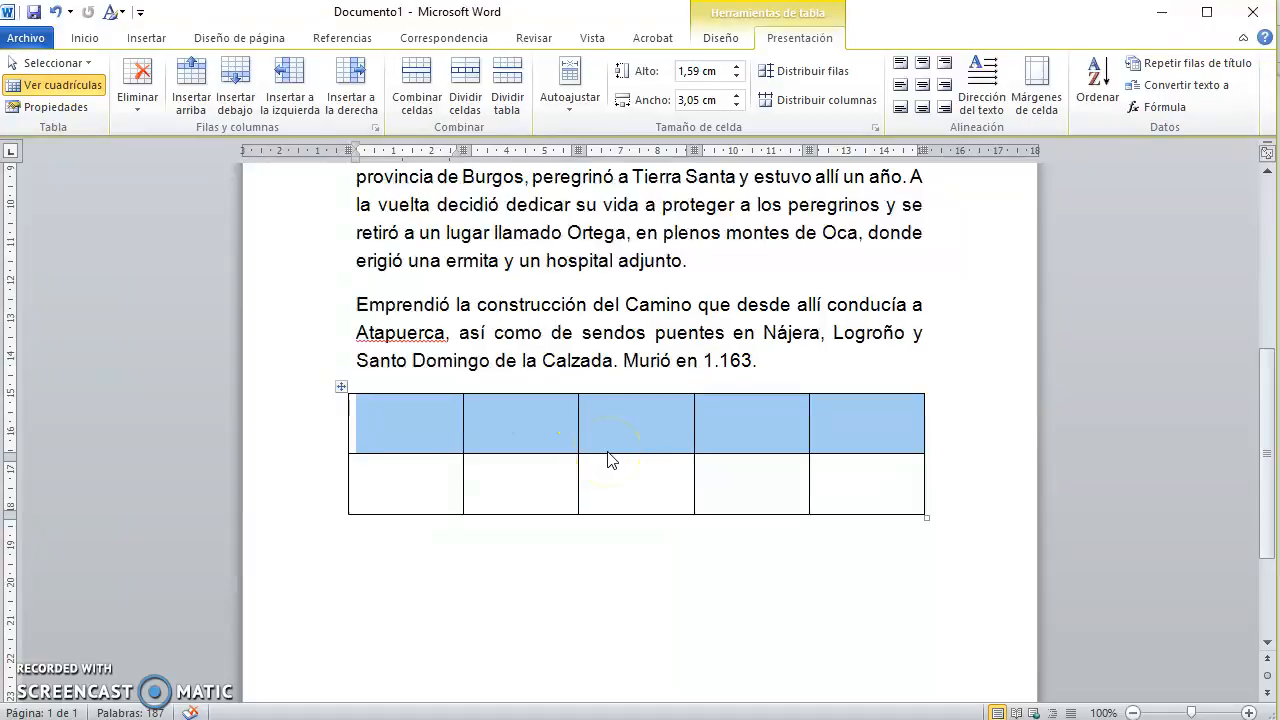
drag(549, 429, 871, 432)
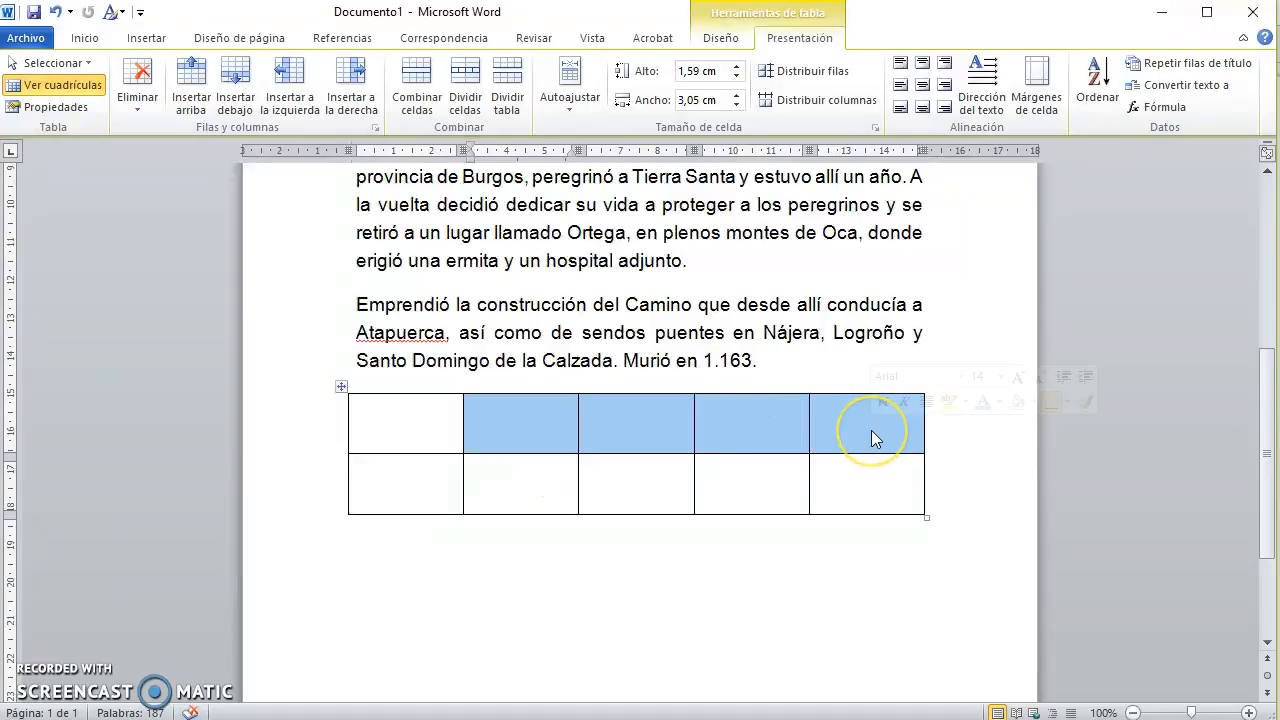
right_click(787, 426)
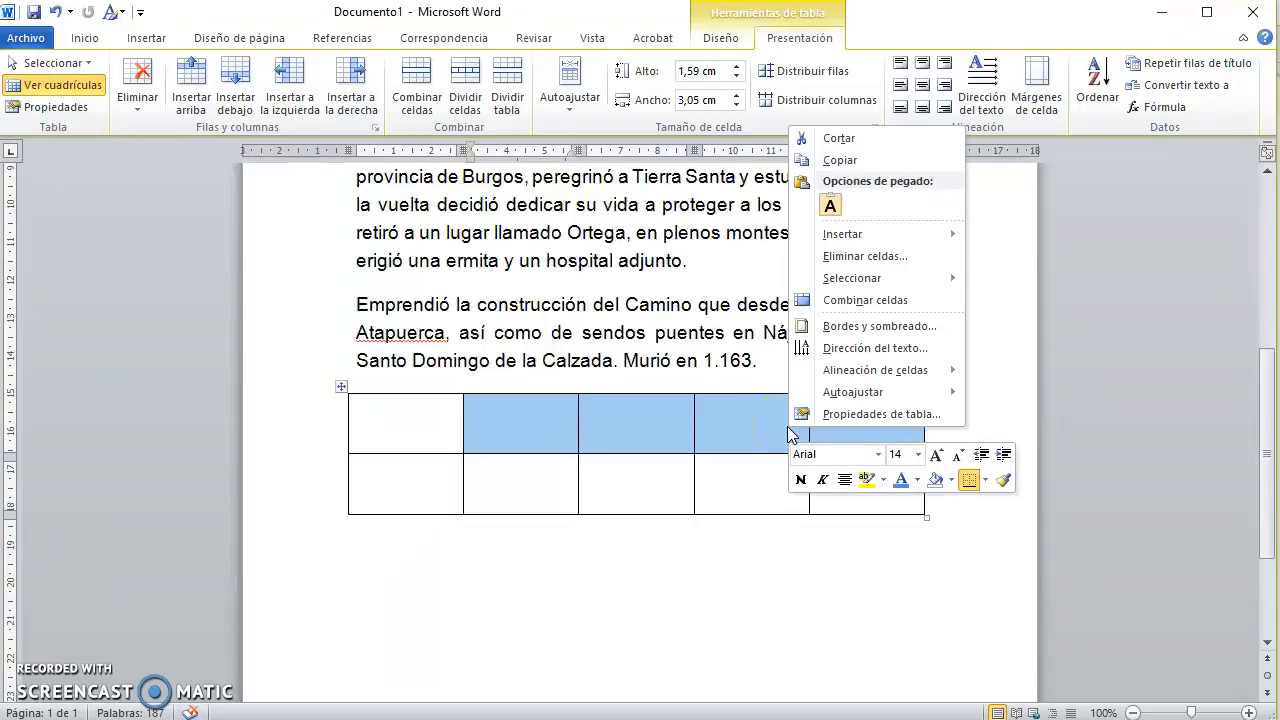
click(860, 301)
click(802, 598)
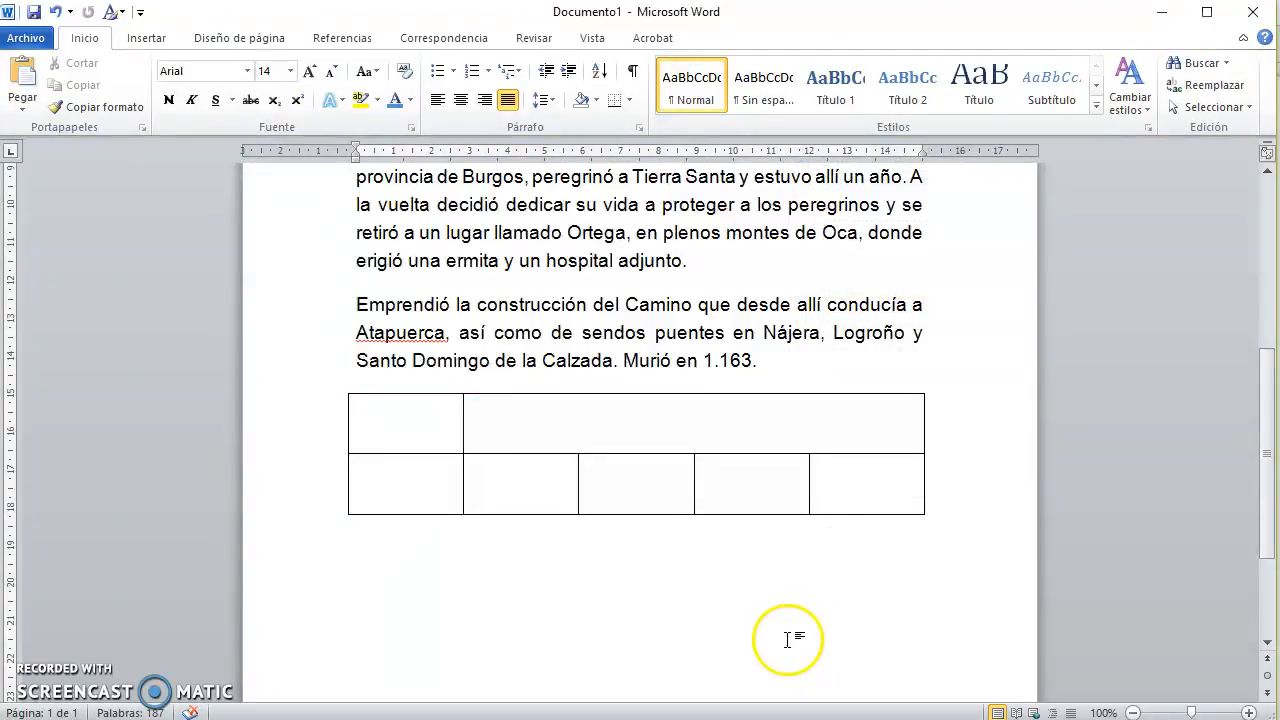
Enter the sample text "gsdgfsdgfsdgfsdgsdgdg" in the merged first-row cell and delete it again
click(676, 431)
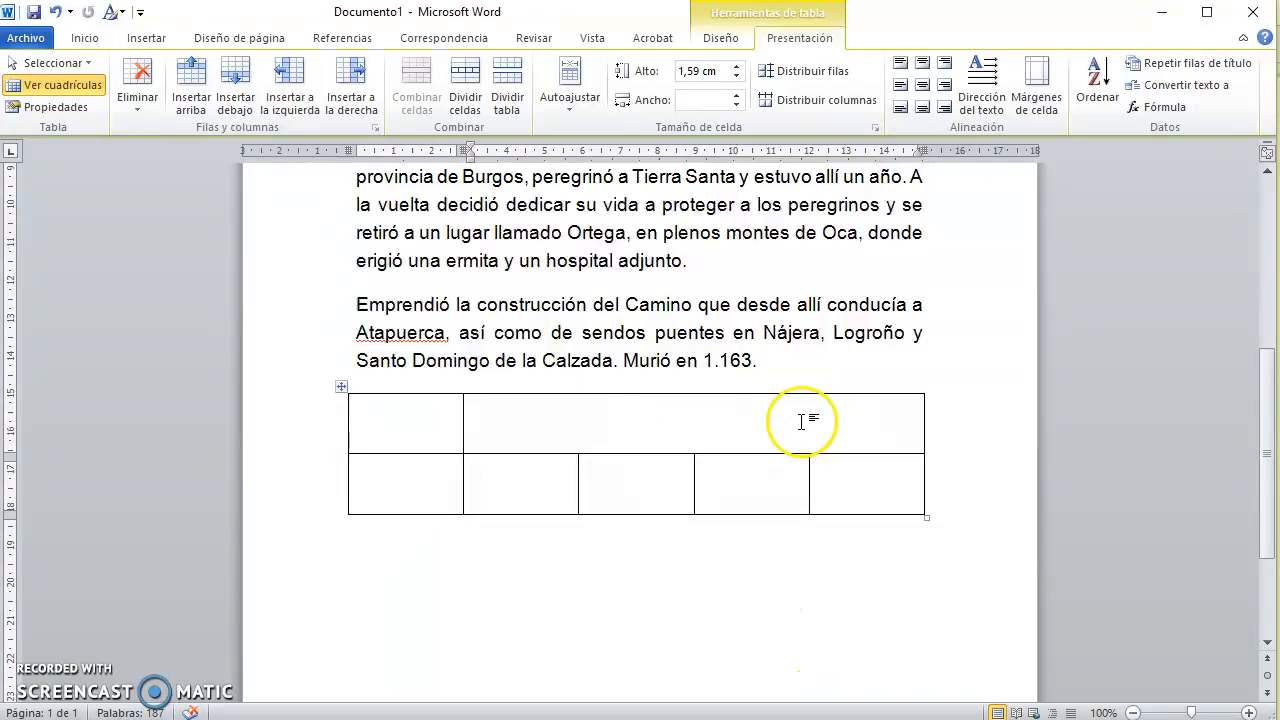
text(gsdgfsdgfsdgfsdgsdgdg)
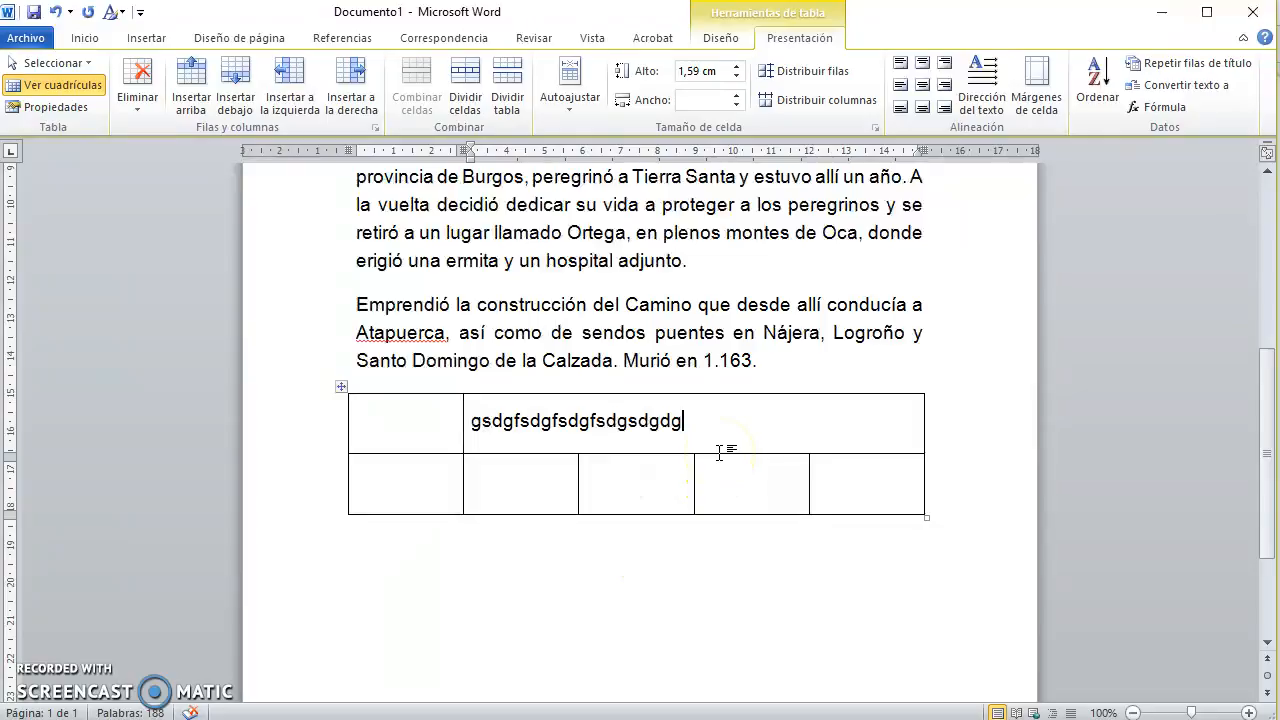
drag(723, 429, 478, 437)
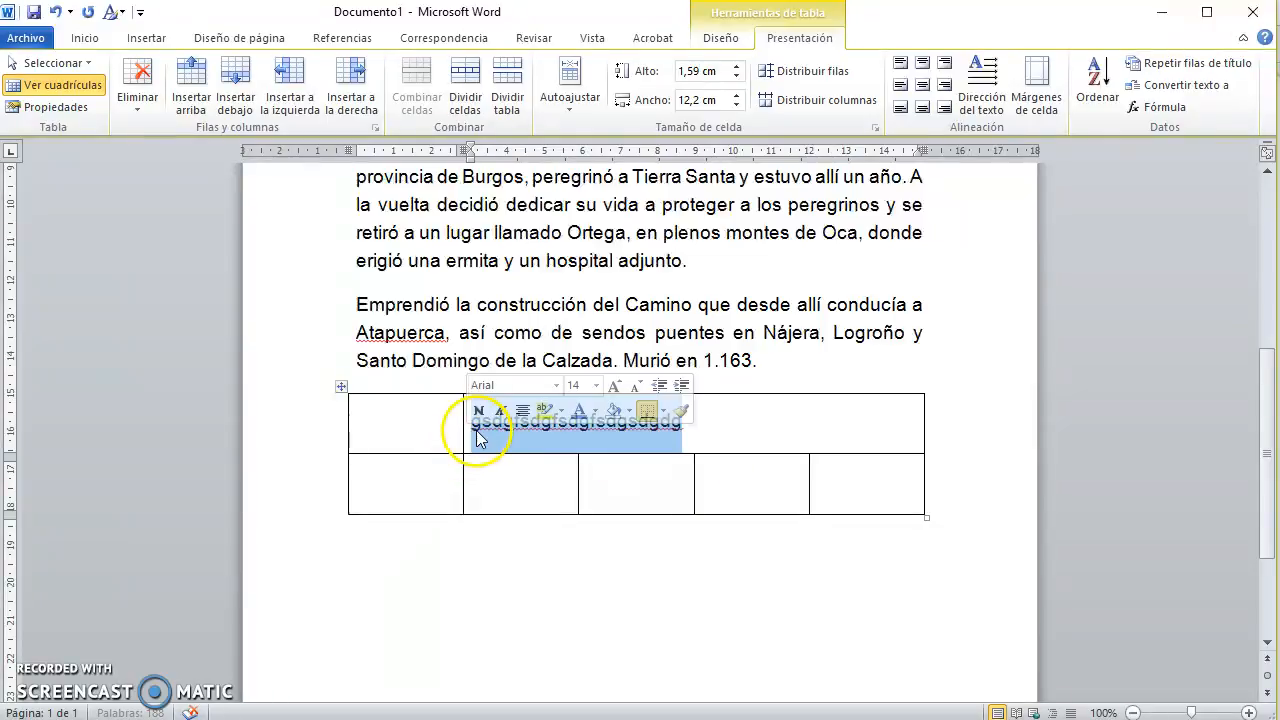
key(Delete)
Split the merged first-row cell into 3 columns and 2 rows
click(490, 430)
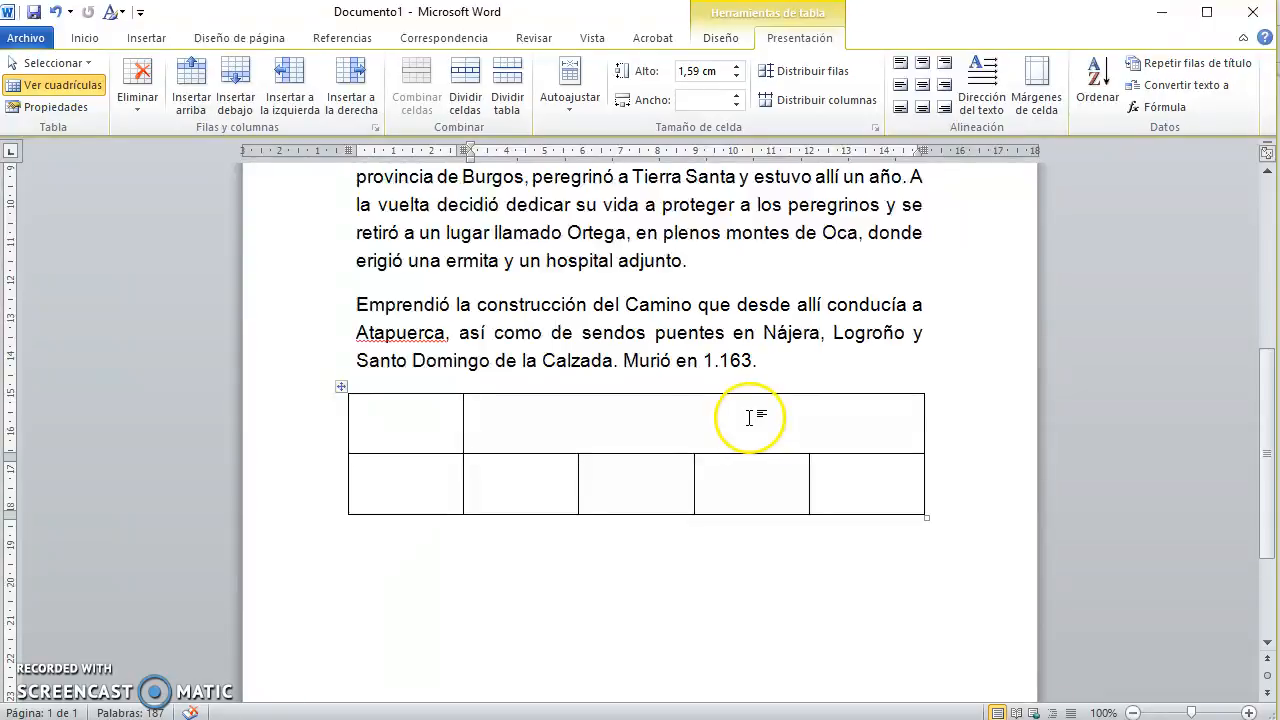
right_click(700, 420)
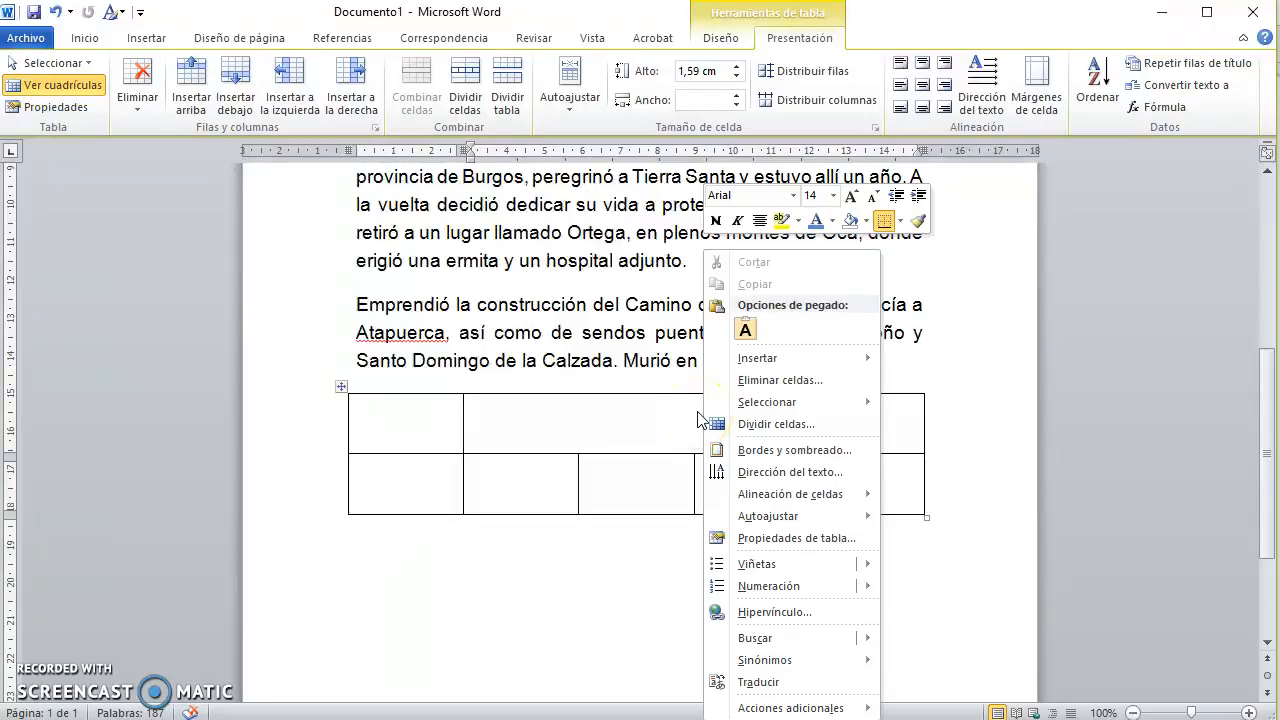
click(806, 428)
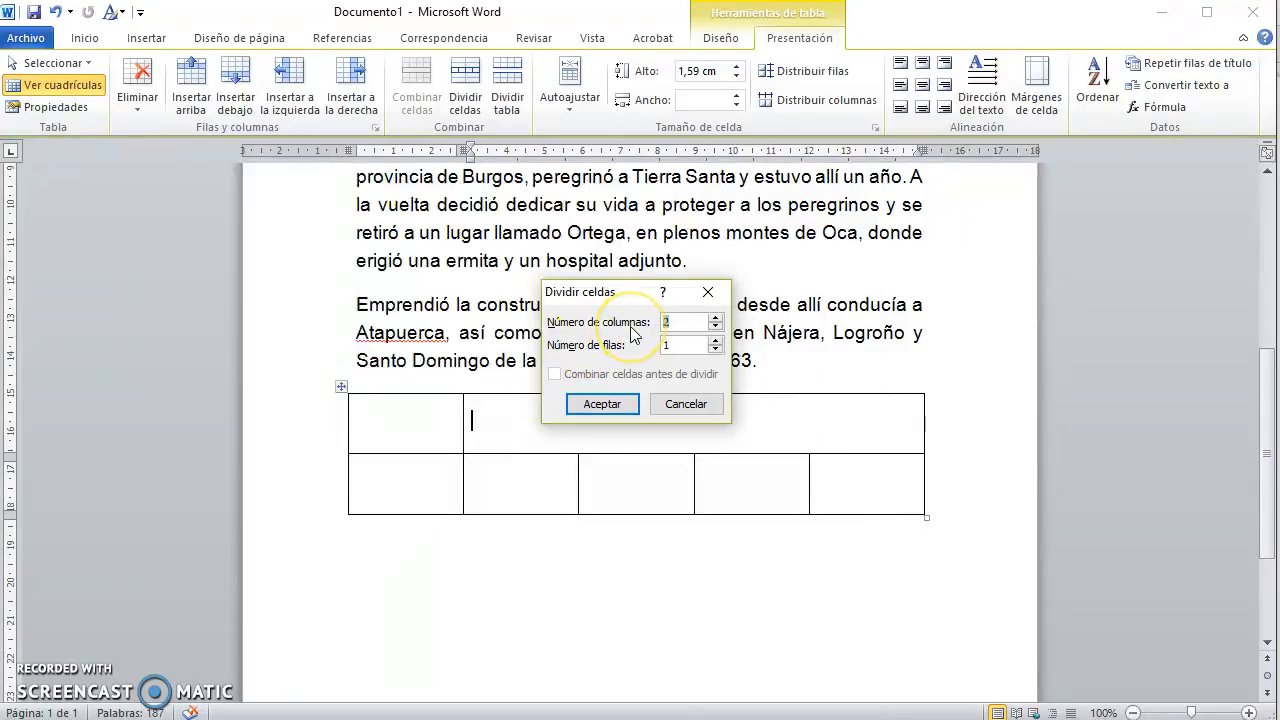
click(715, 341)
click(715, 318)
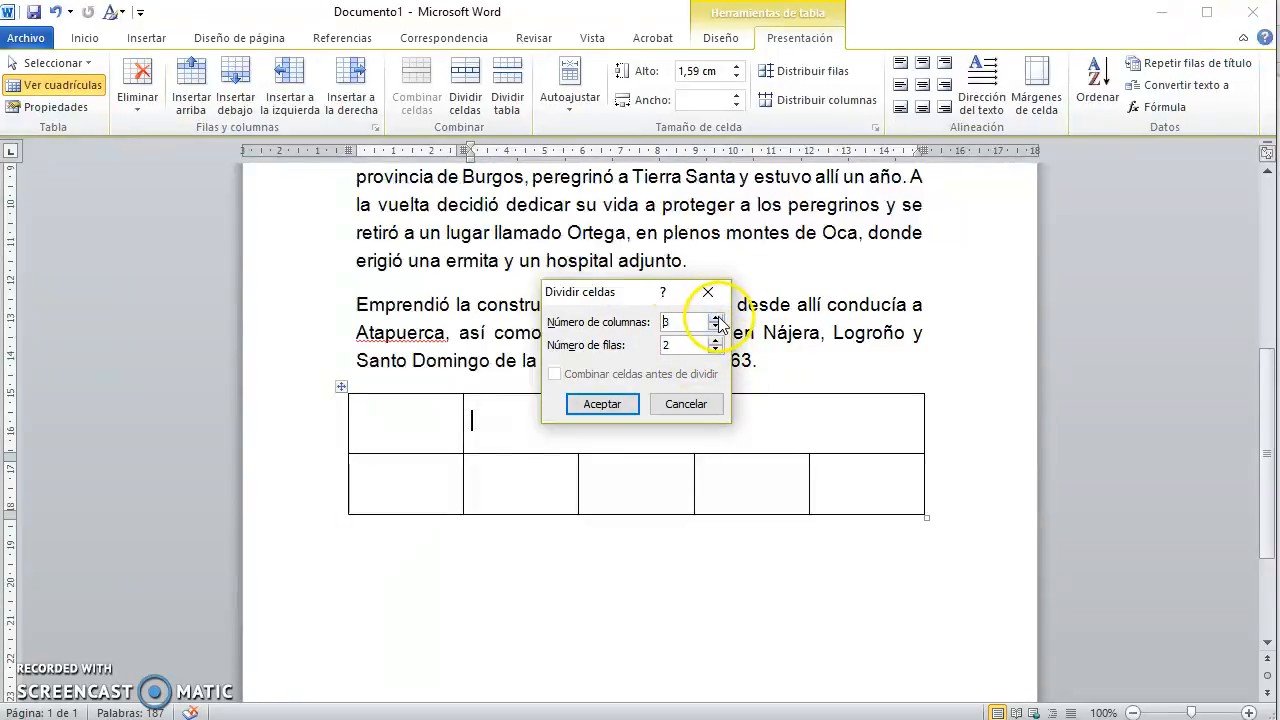
click(609, 409)
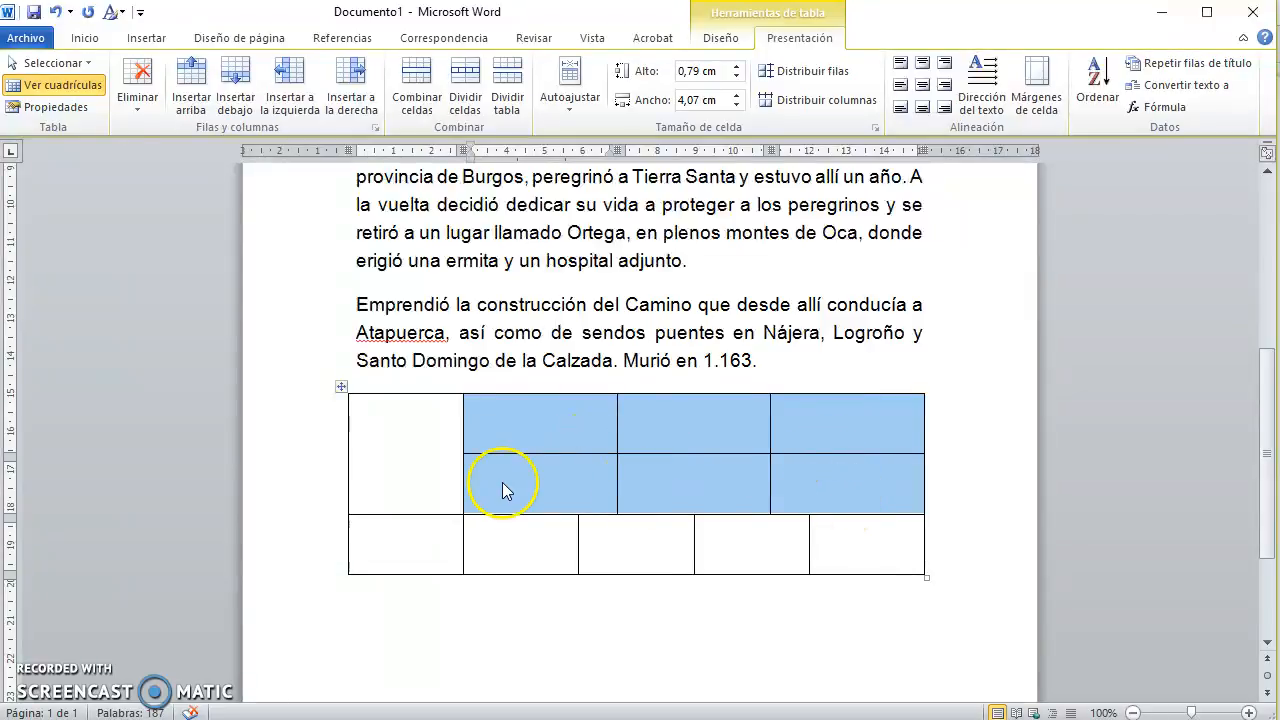
Merge the third and fourth cells of the table's bottom row
click(630, 555)
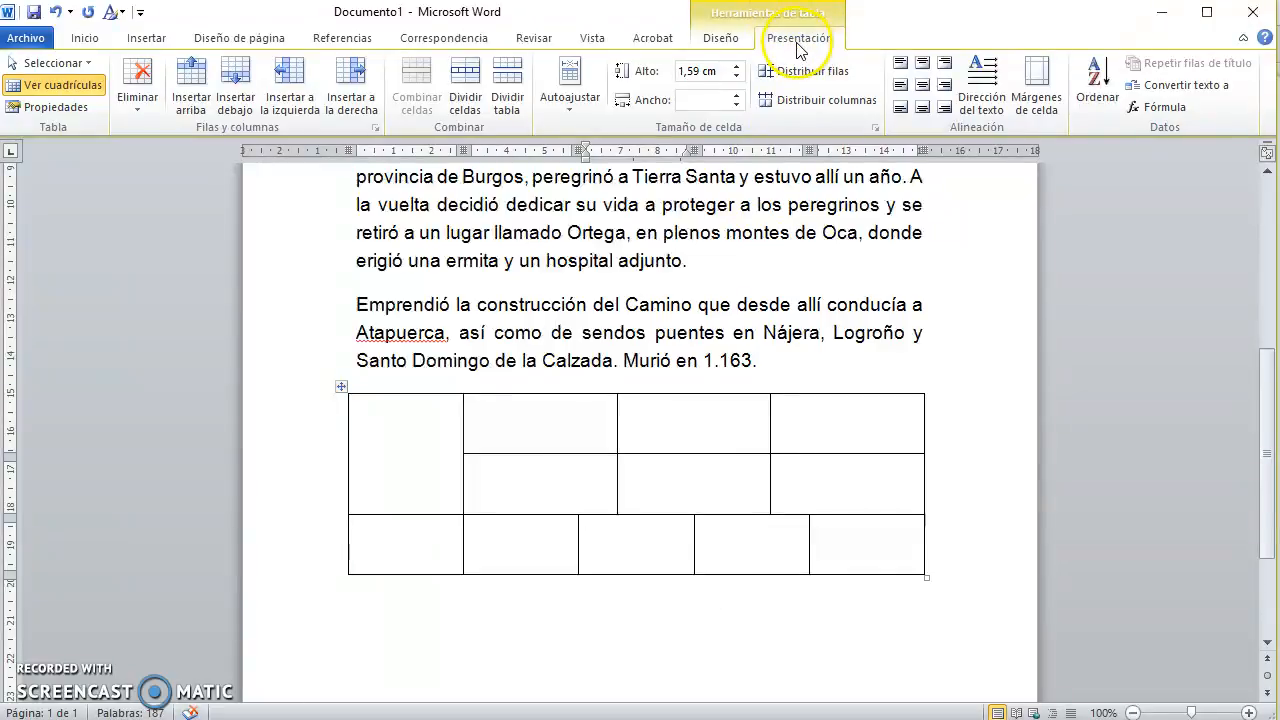
drag(734, 551, 659, 537)
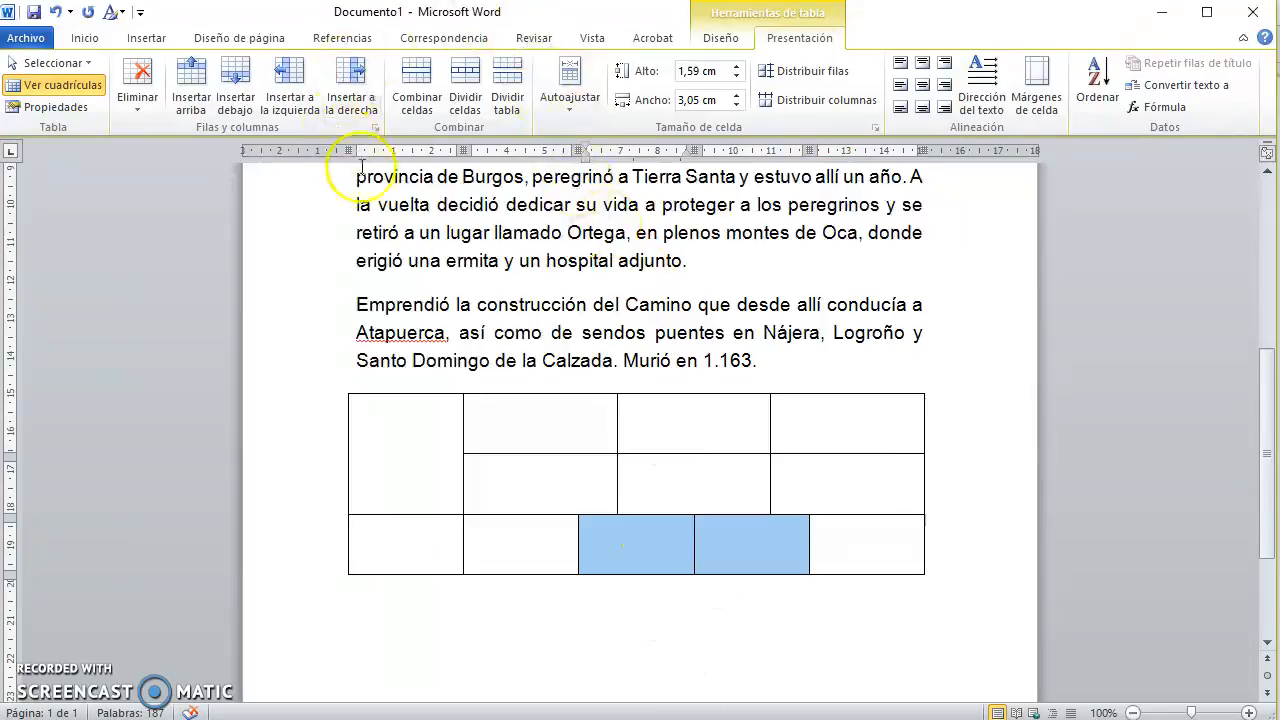
click(419, 103)
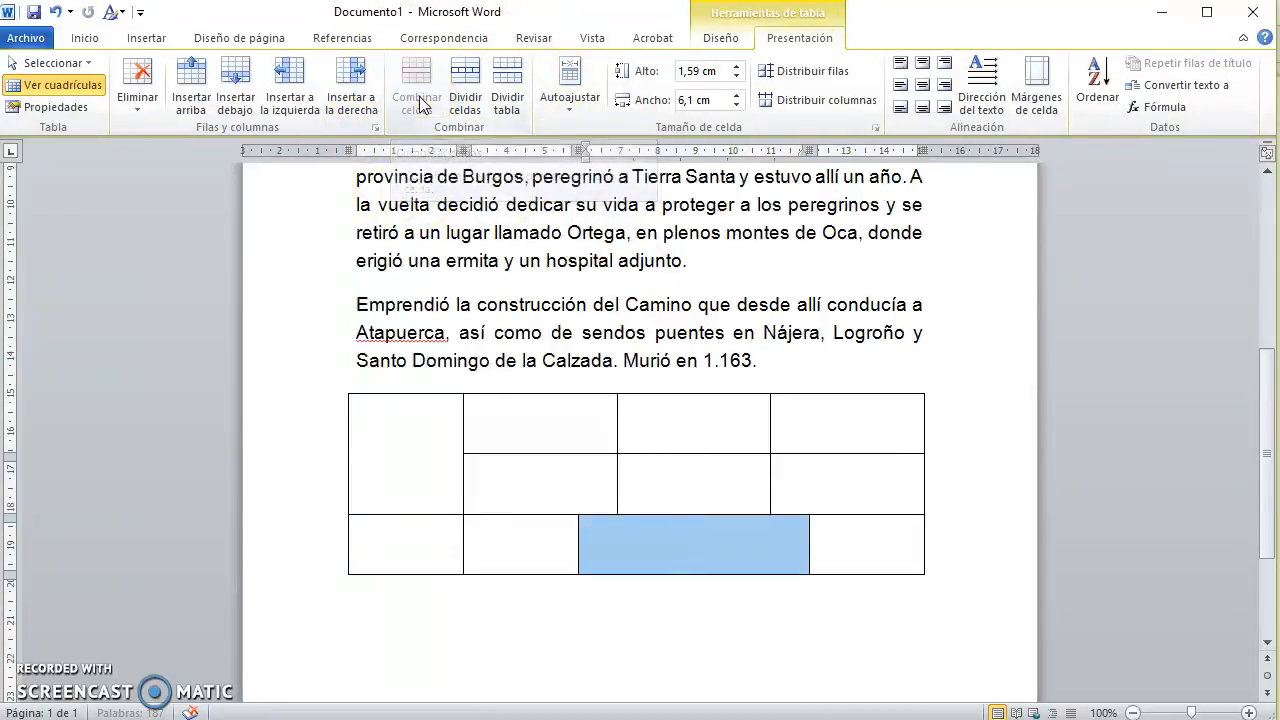
click(829, 545)
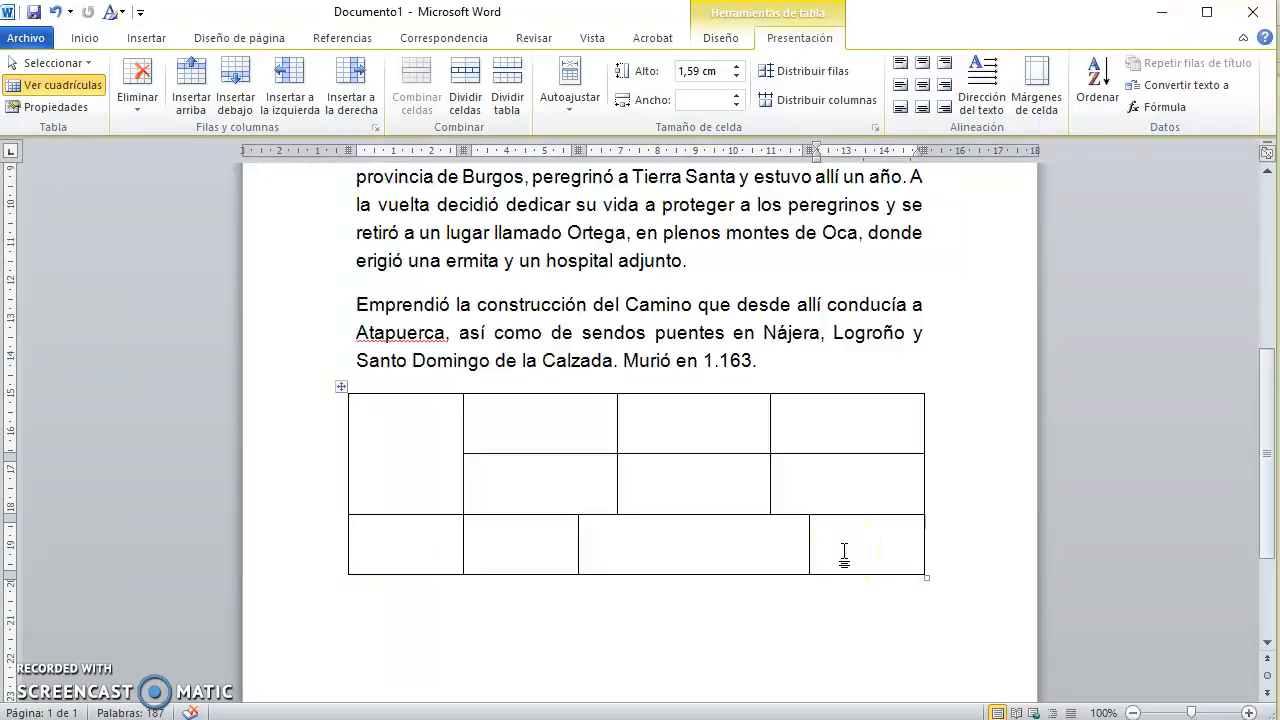
Undo the bottom-row merge, the cell split, the sample text and the first-row merge to restore the original table
key(ctrl+z)
key(ctrl+z)
key(ctrl+z)
key(ctrl+z)
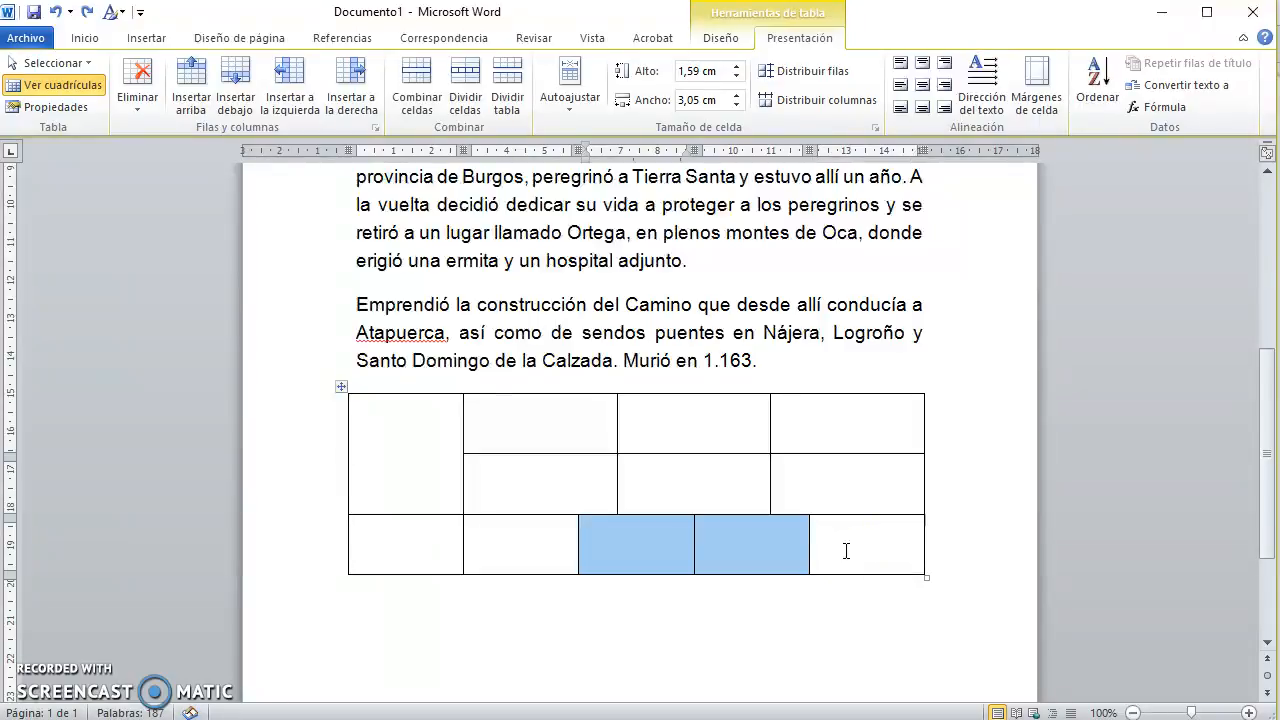
key(ctrl+z)
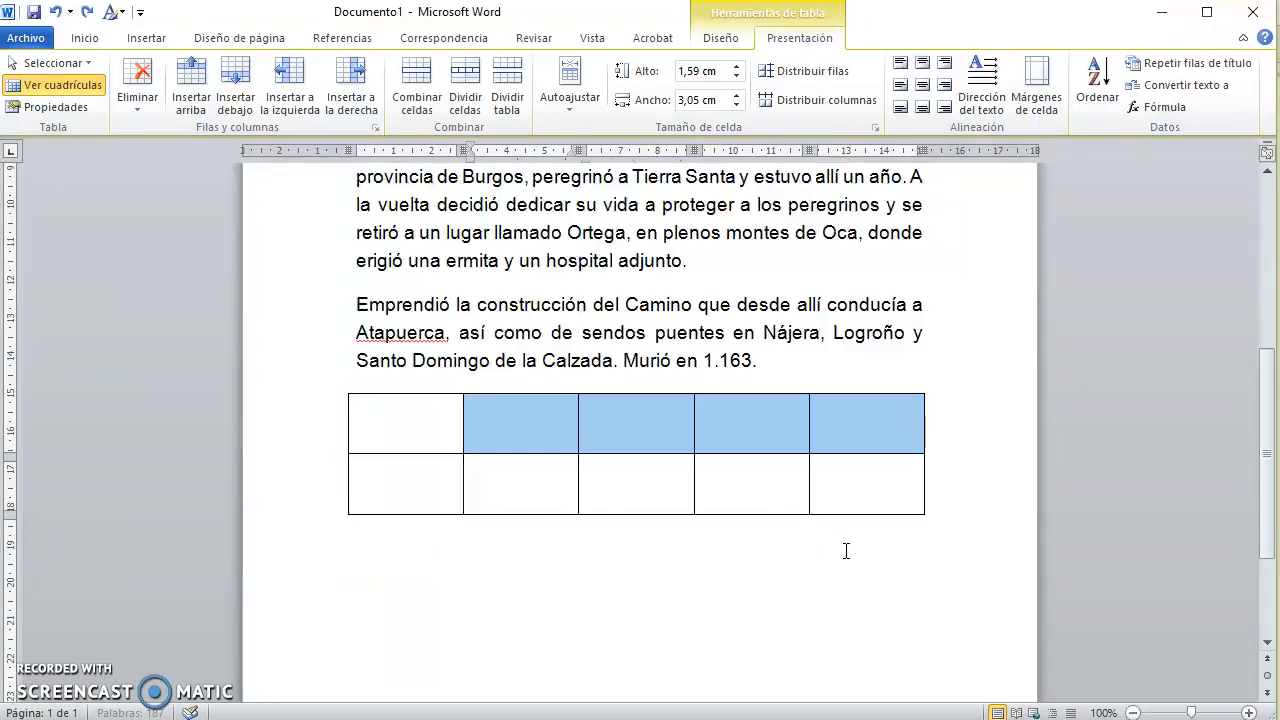
click(833, 481)
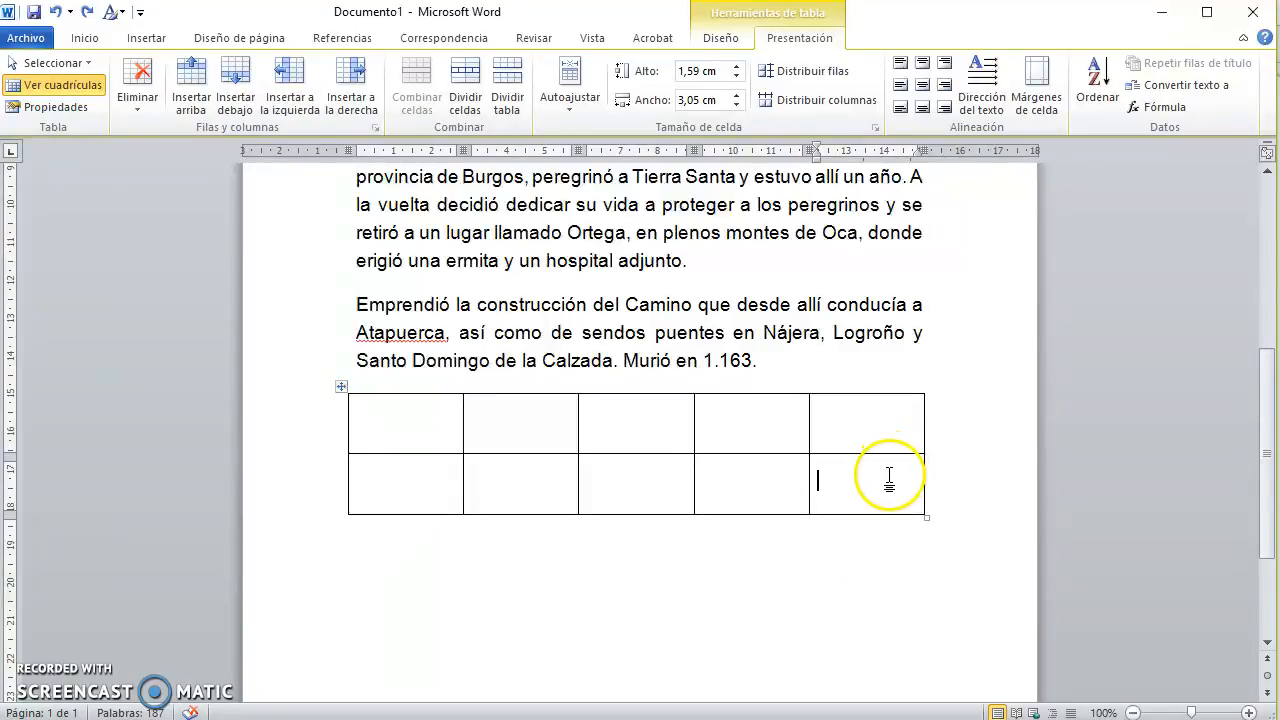
Fill the five cells of the table's second row with Lunes, Martes, Miércoles, Jueves and Vierner
click(429, 491)
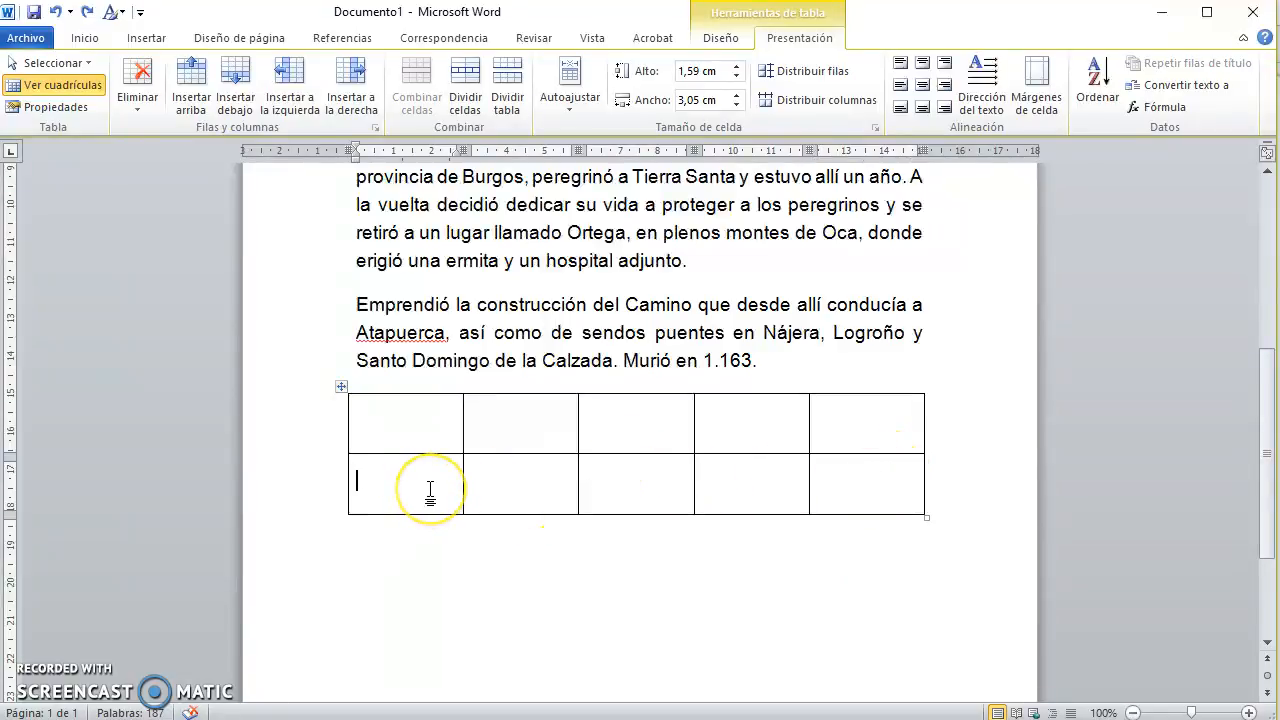
text(Ñ)
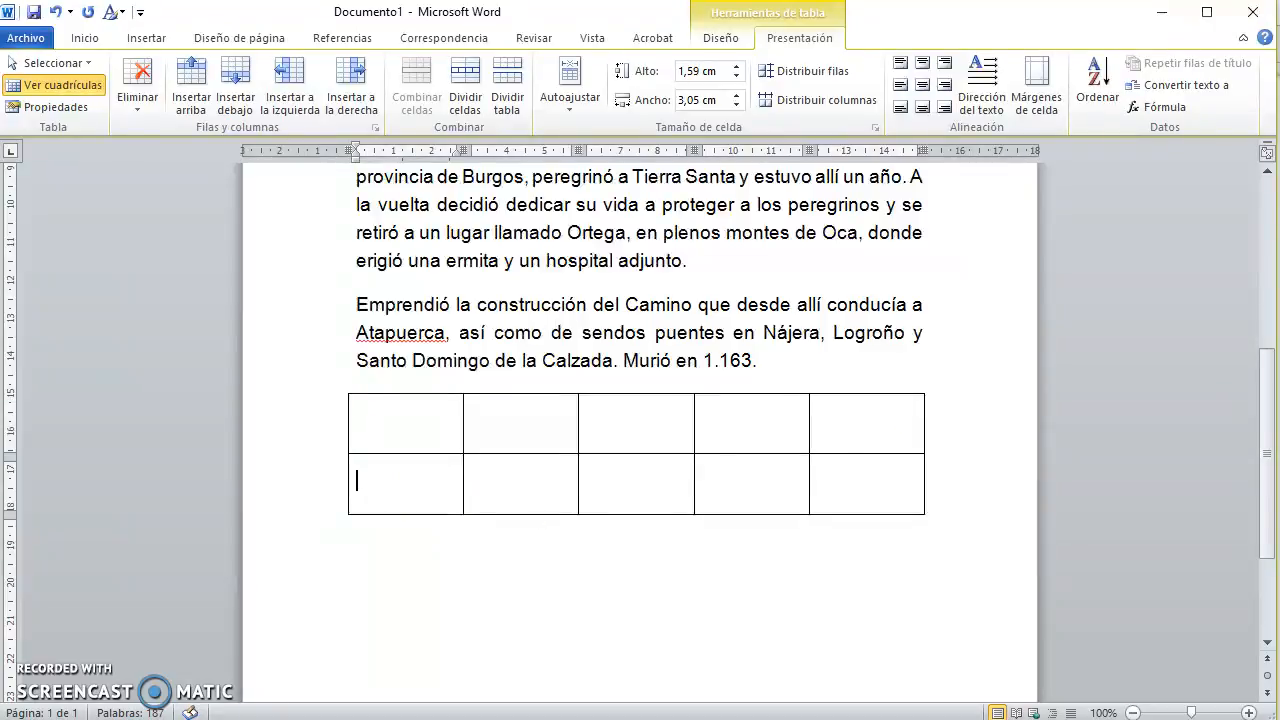
key(Tab)
text(Martes)
key(Tab)
text(Miércoles)
key(Return)
key(Tab)
text(Jueves)
key(Return)
key(Tab)
text(Viernes)
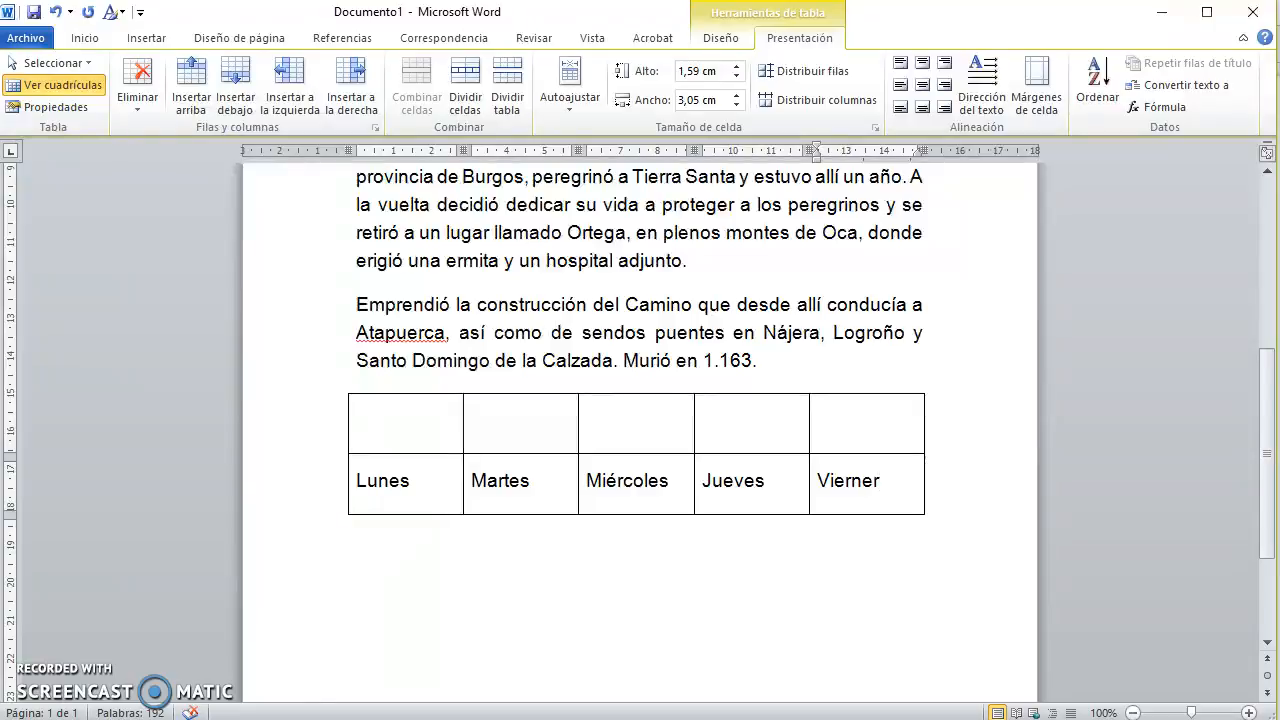
Add two empty rows at the end of the table and correct the last weekday to Viernes
key(Tab)
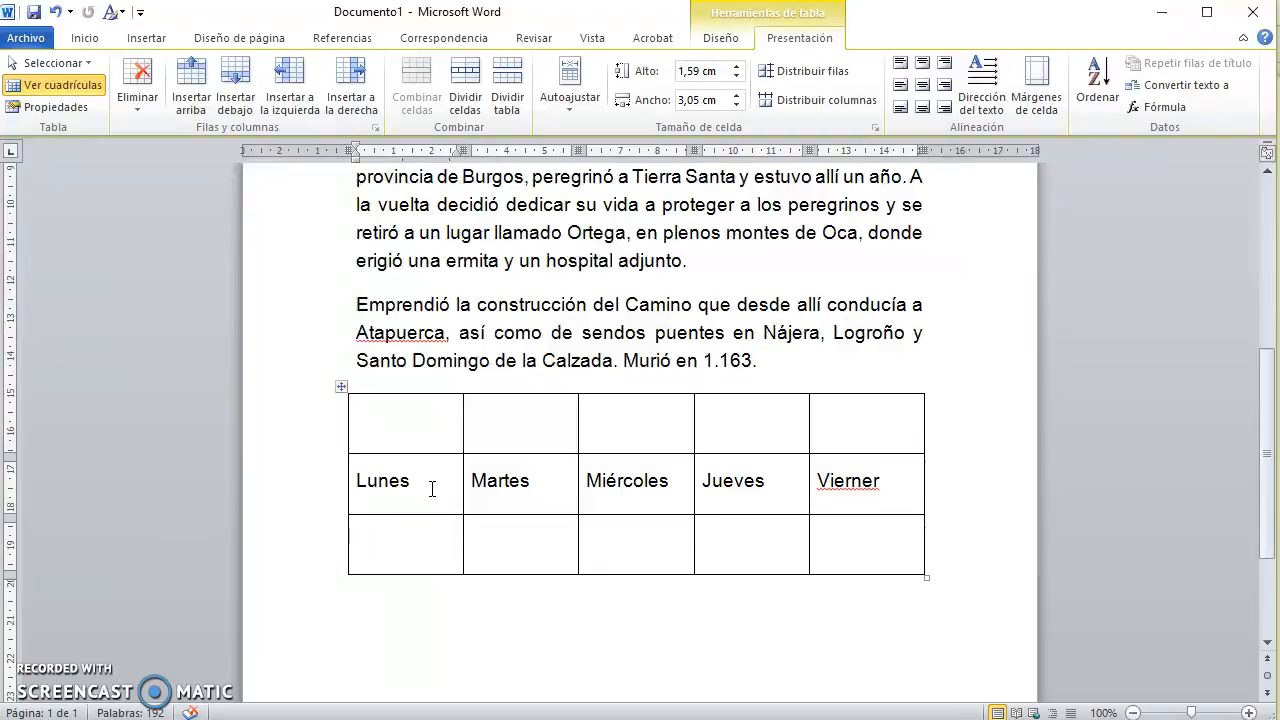
click(886, 480)
key(BackSpace)
text(s)
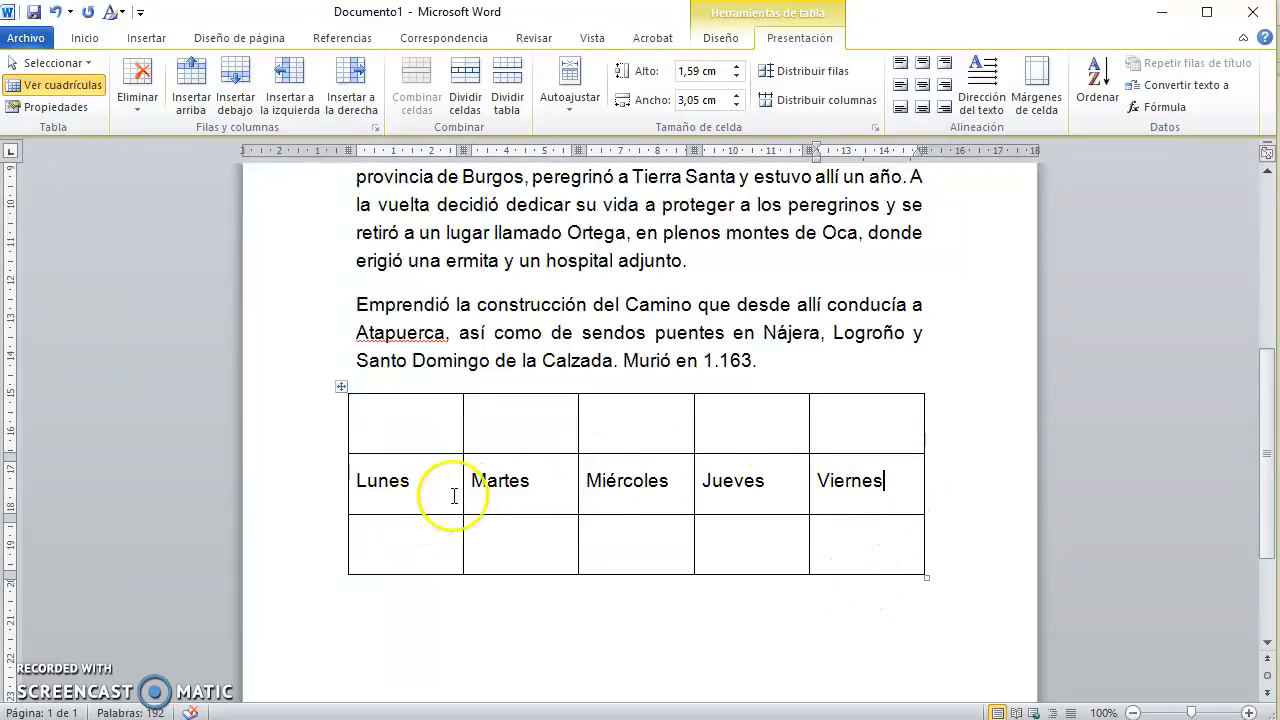
click(900, 553)
key(Tab)
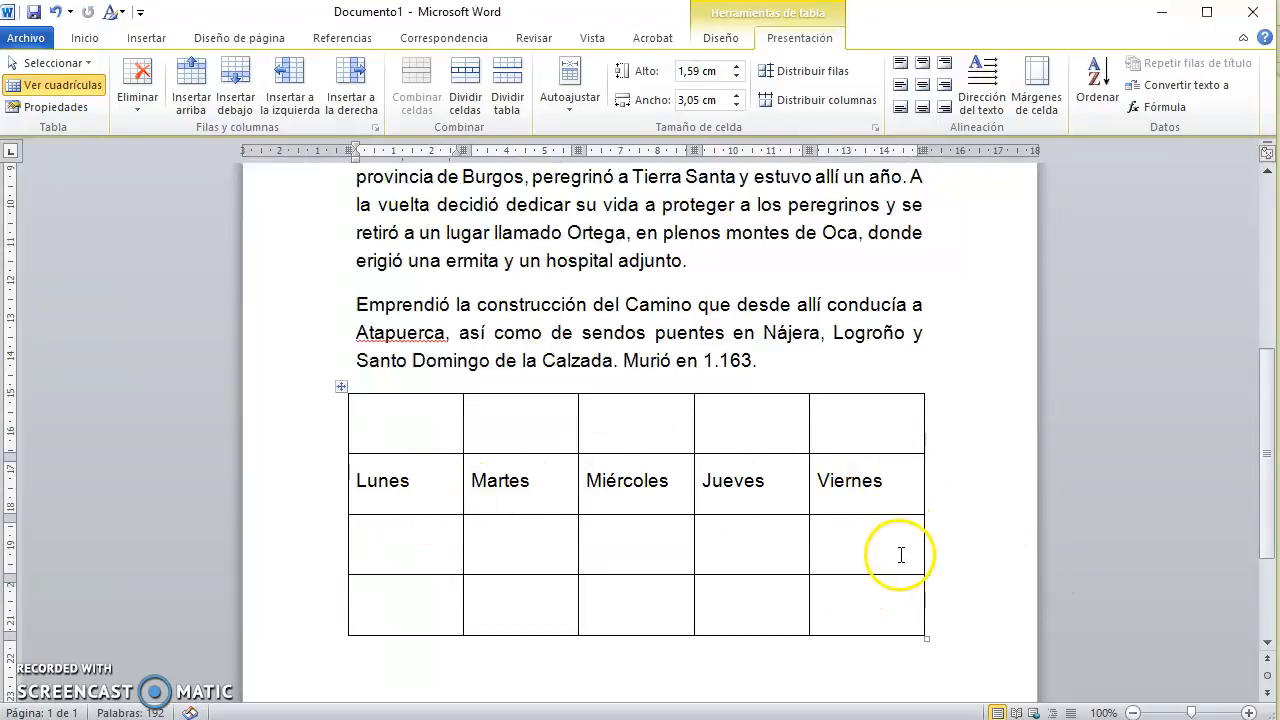
Fill the table's third row with Matemáticas, Lengua, Inglés, Francés and Tecnología under the weekdays
click(628, 540)
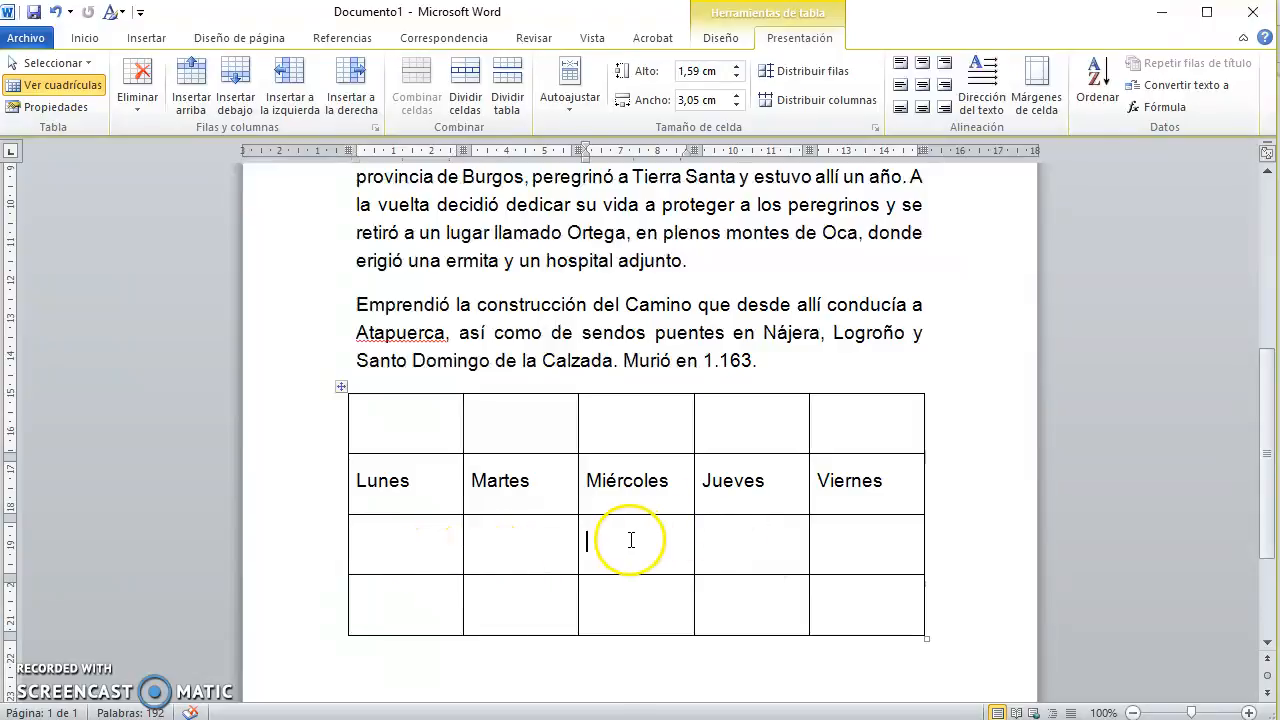
drag(408, 540, 894, 557)
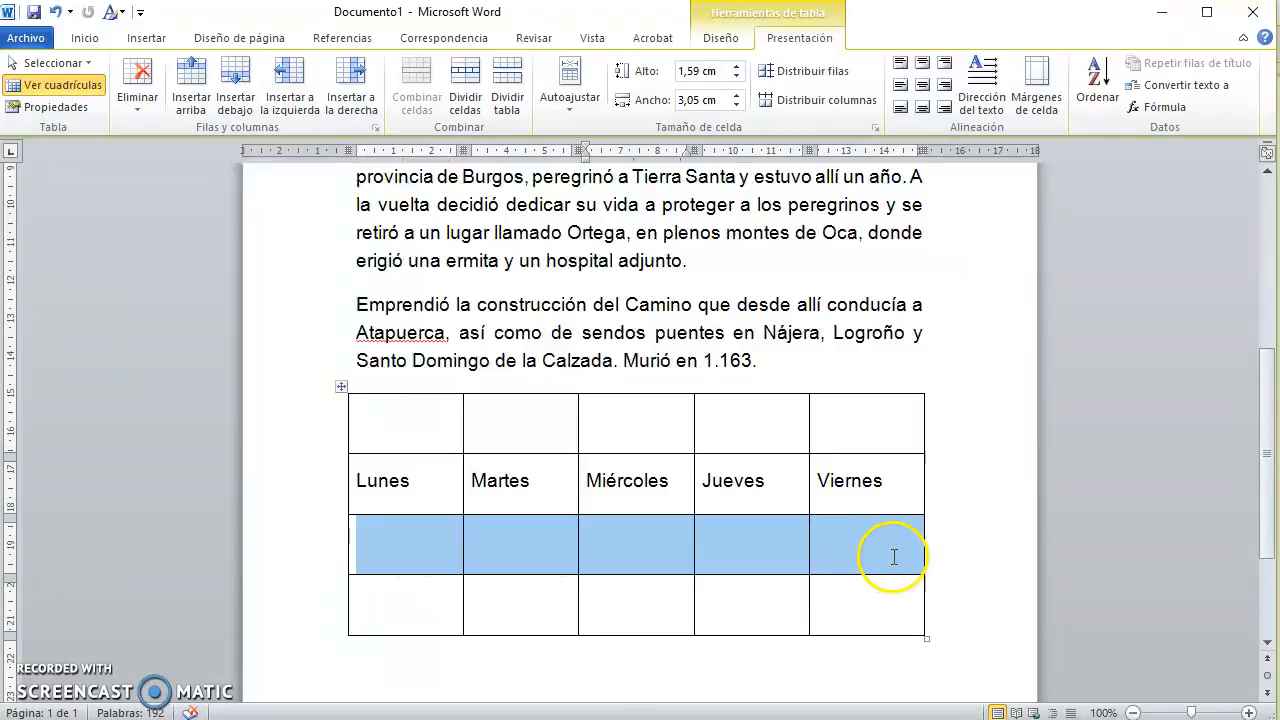
click(445, 540)
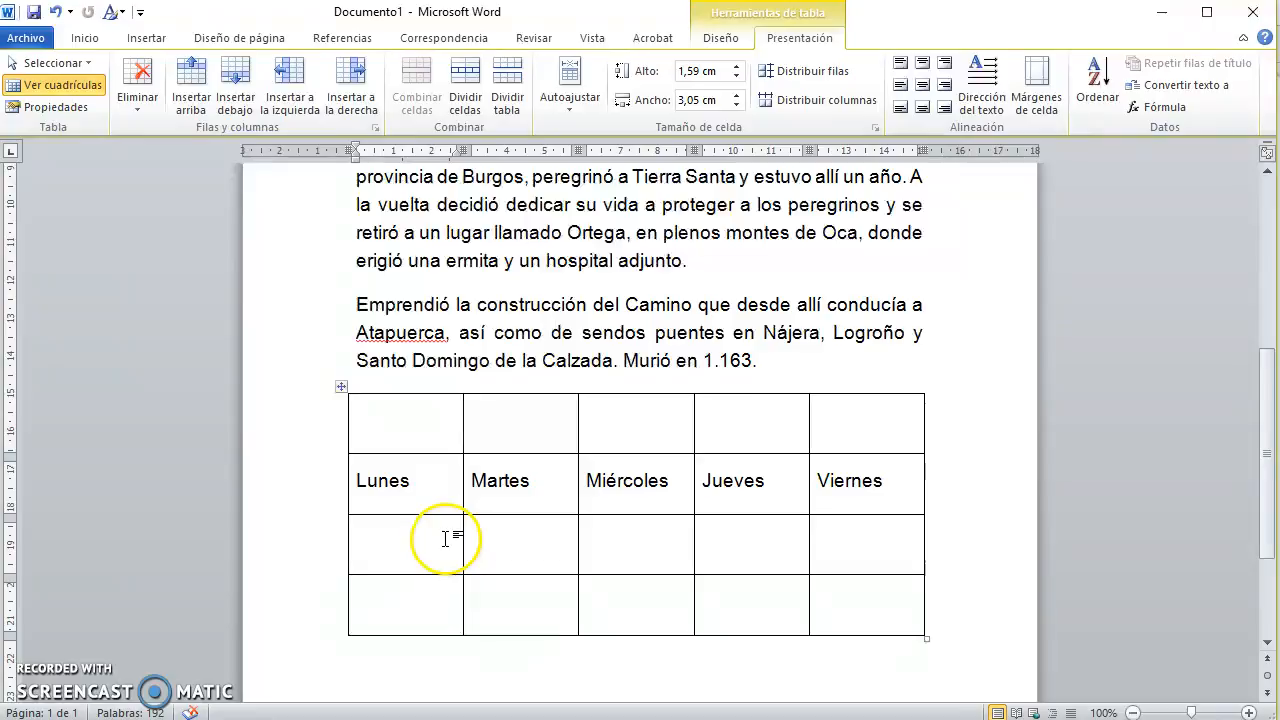
text(Matemátic)
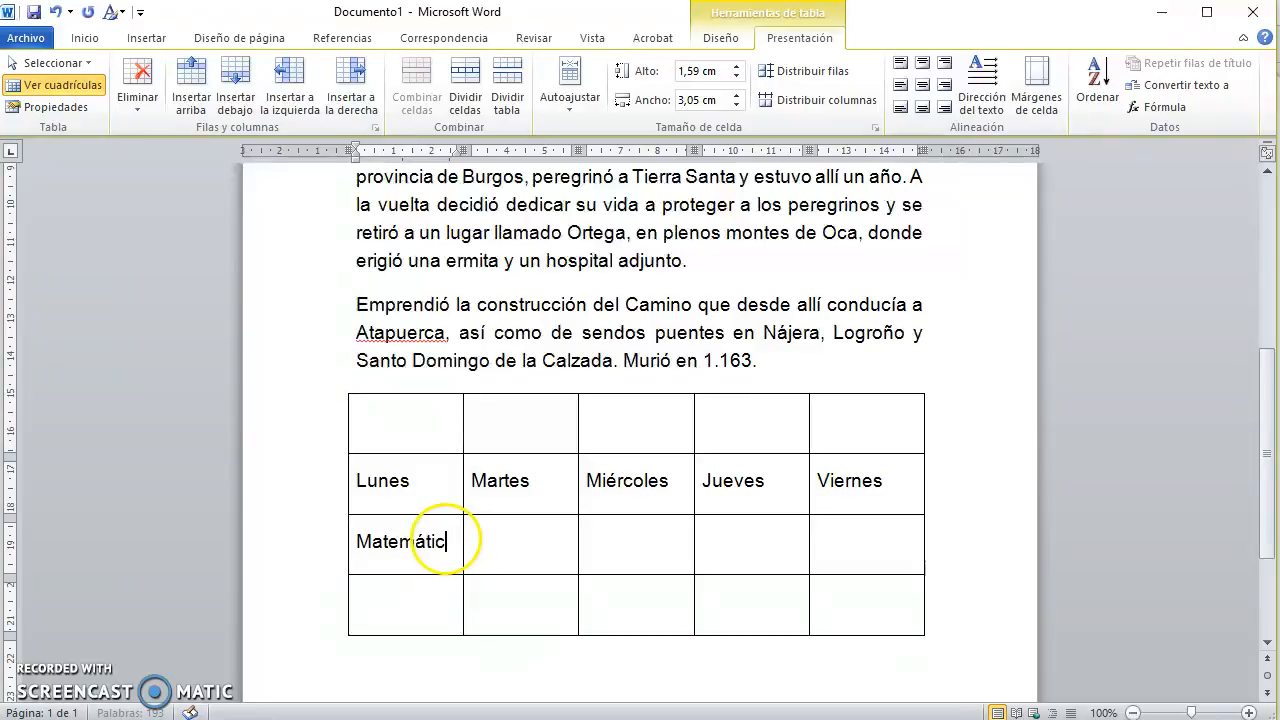
text(Inglés)
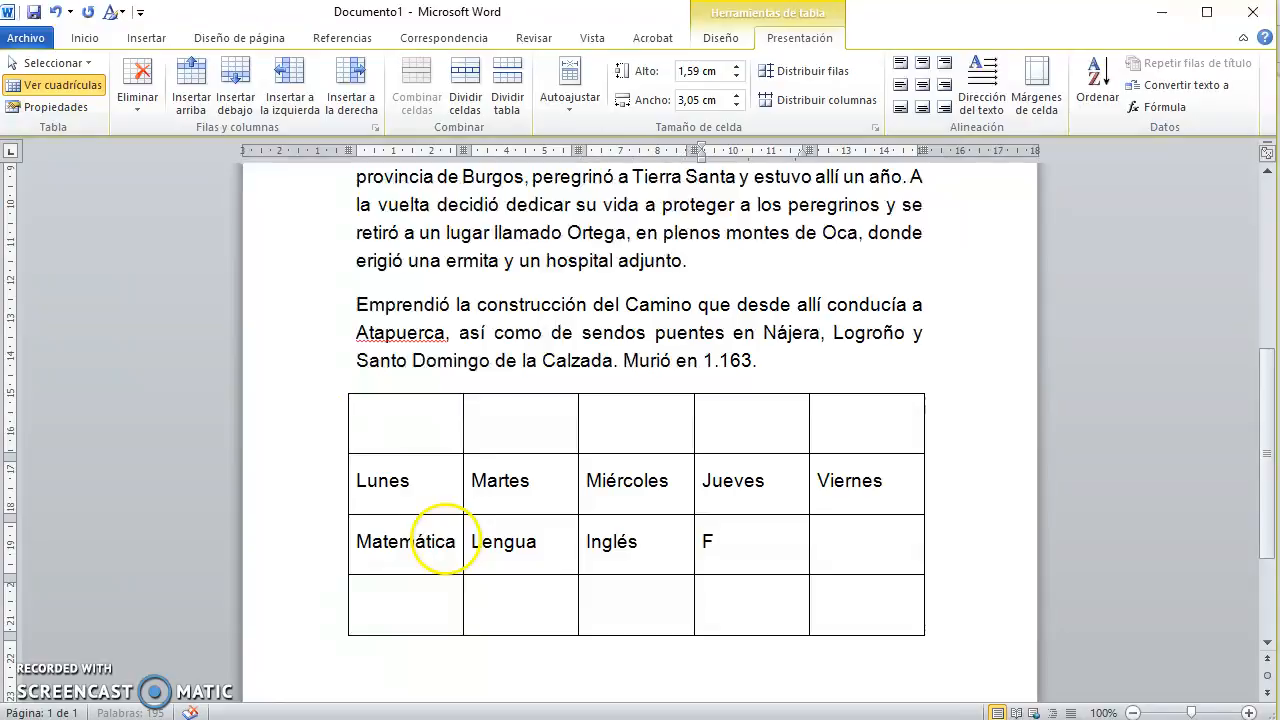
text(Francés)
key(Tab)
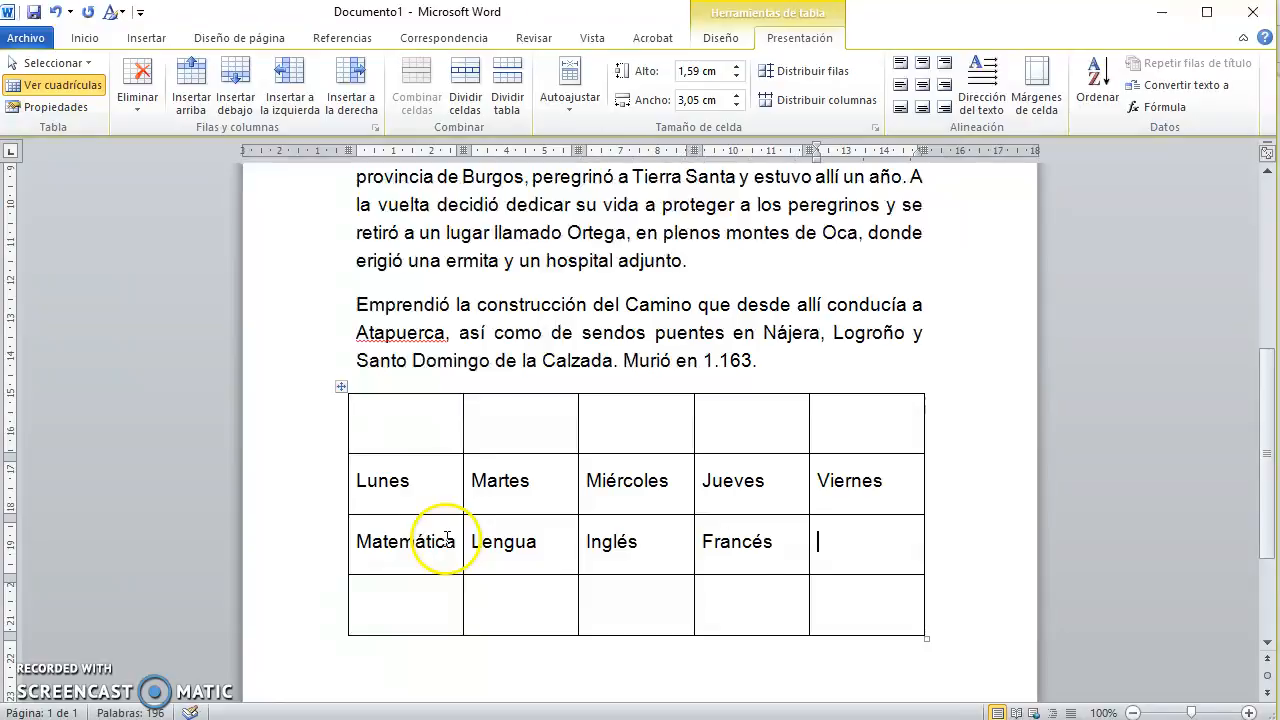
text(Teco)
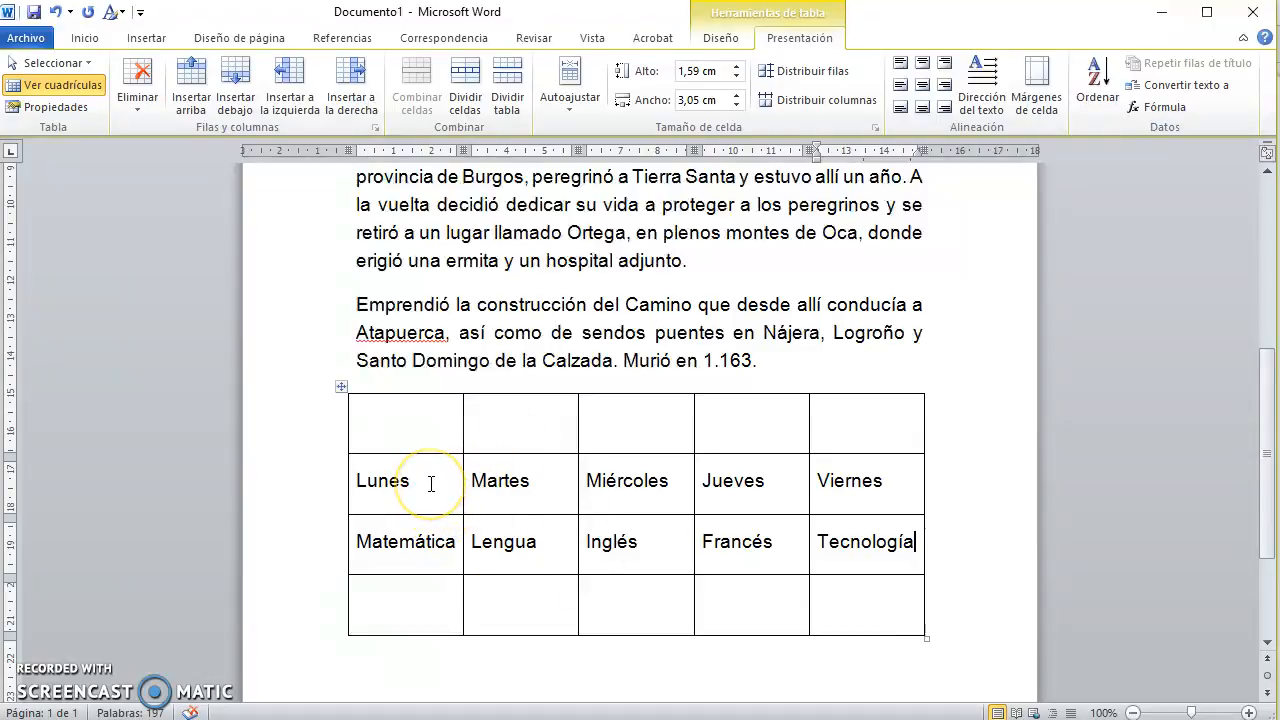
click(457, 547)
text(s)
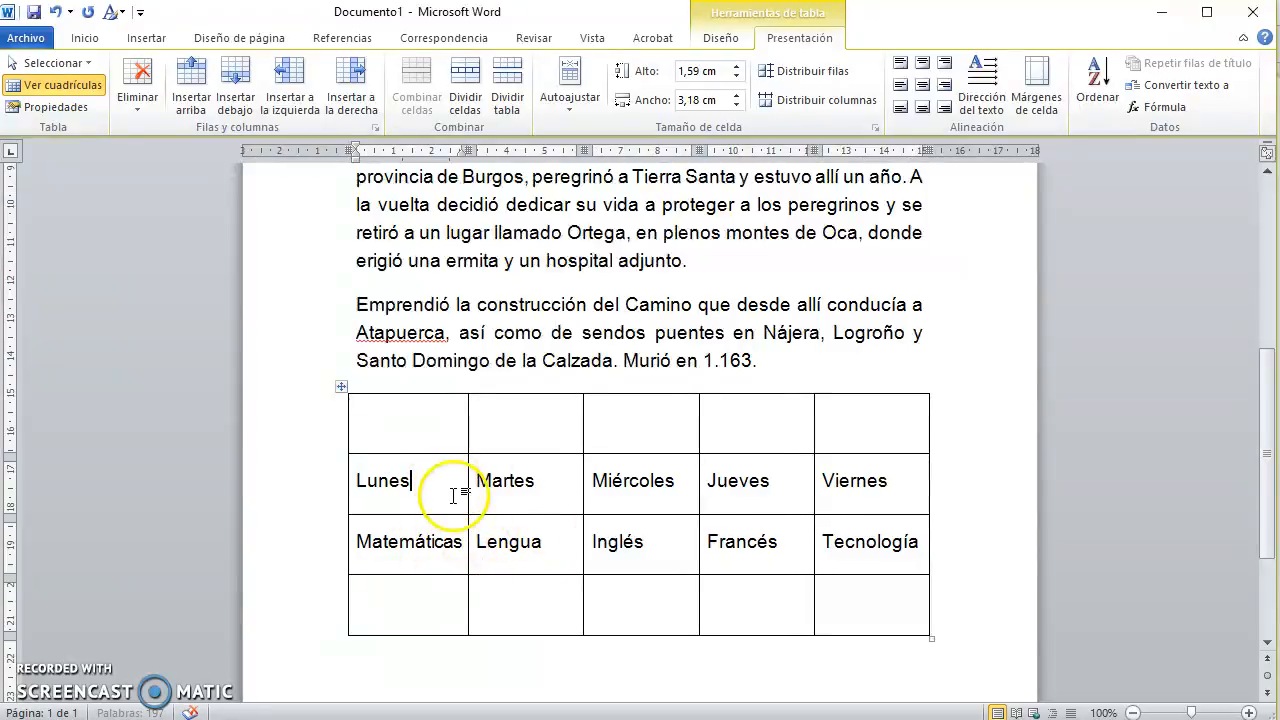
drag(447, 540, 456, 538)
click(753, 480)
click(776, 539)
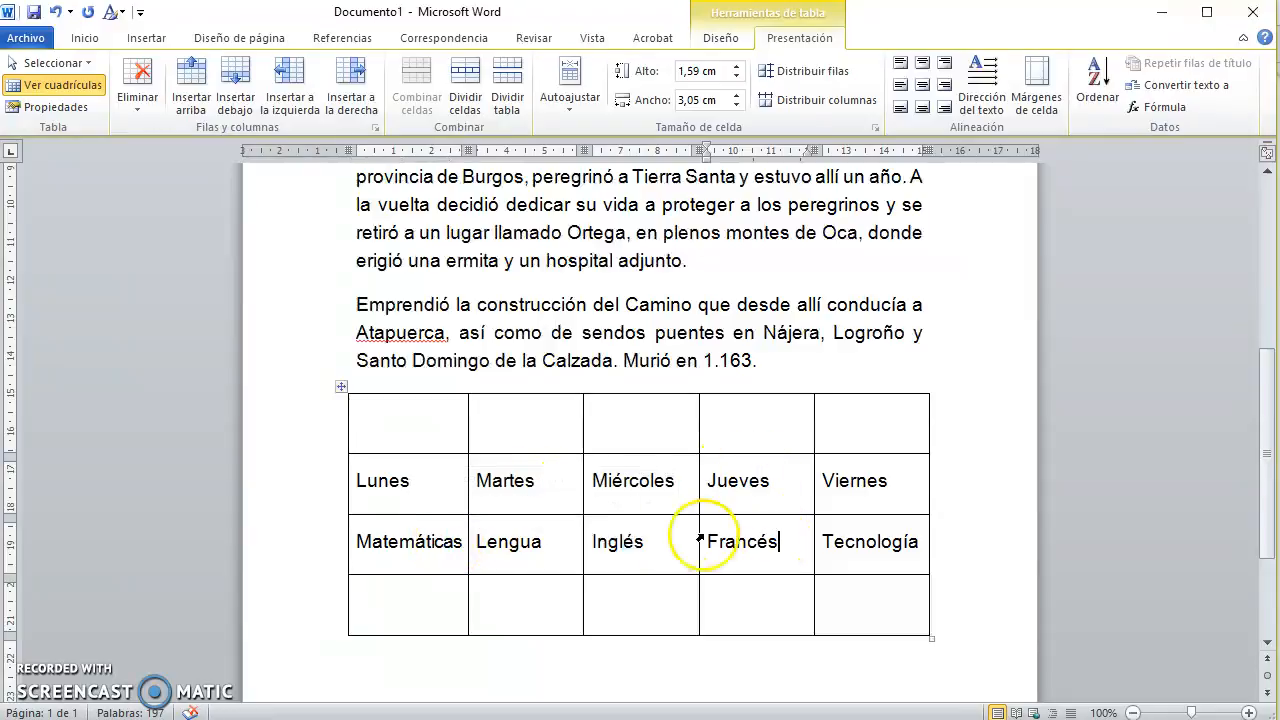
Insert an empty row above the Matemáticas row
click(432, 543)
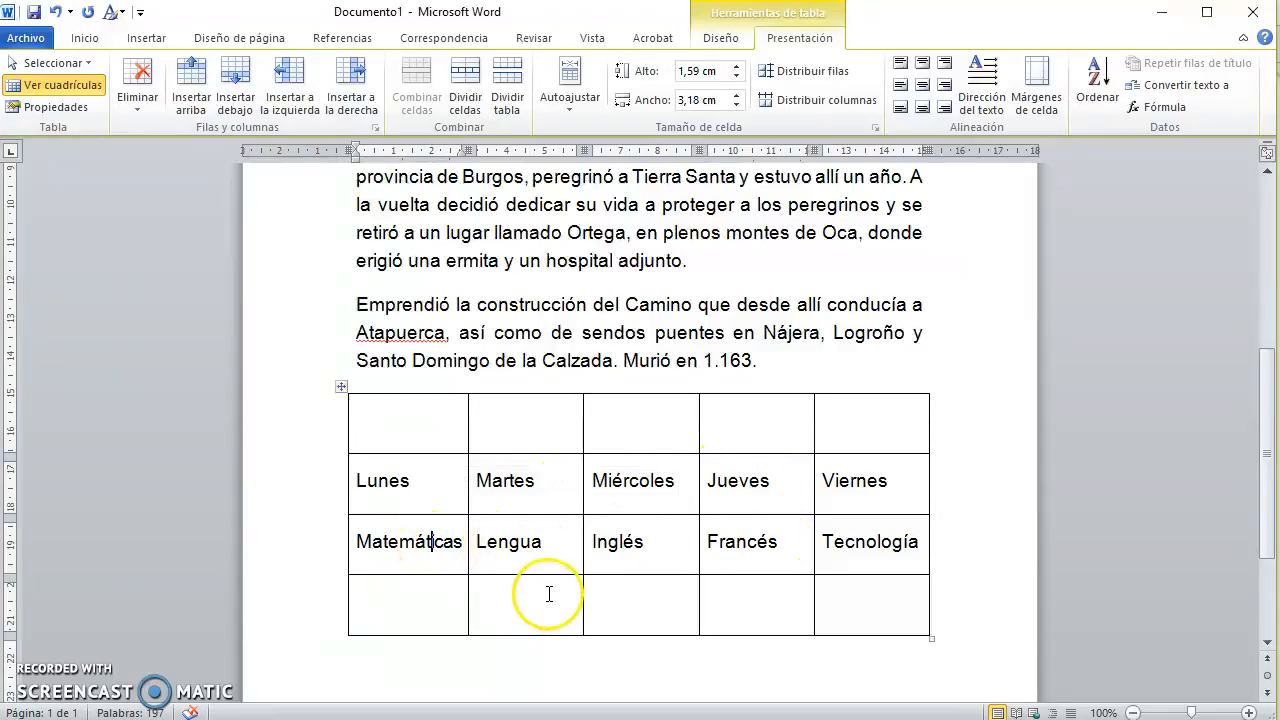
right_click(452, 541)
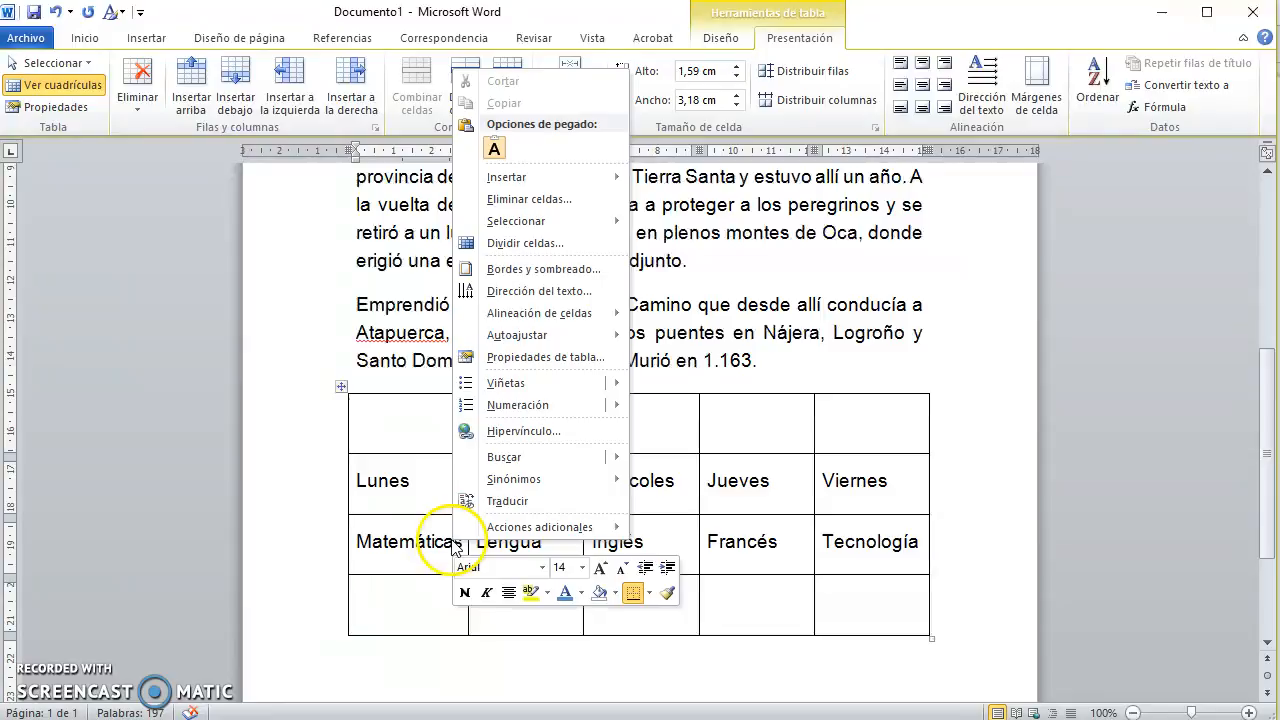
mouse_move(565, 180)
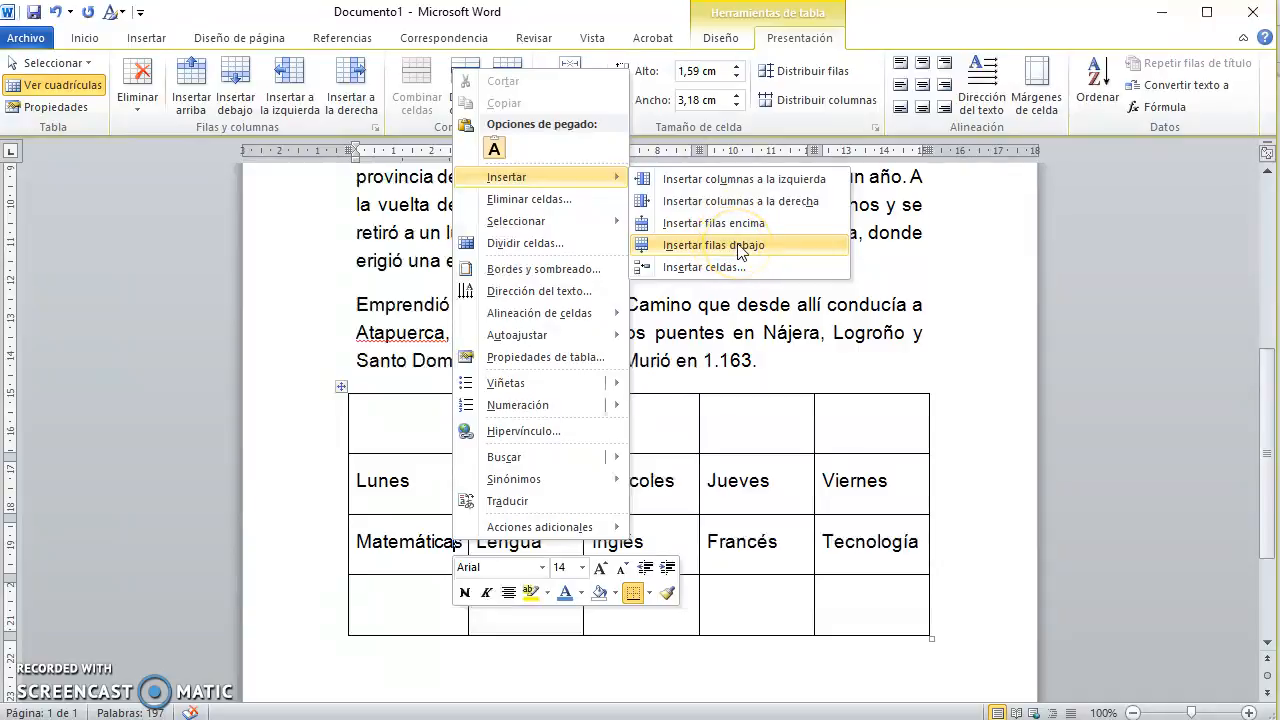
click(770, 543)
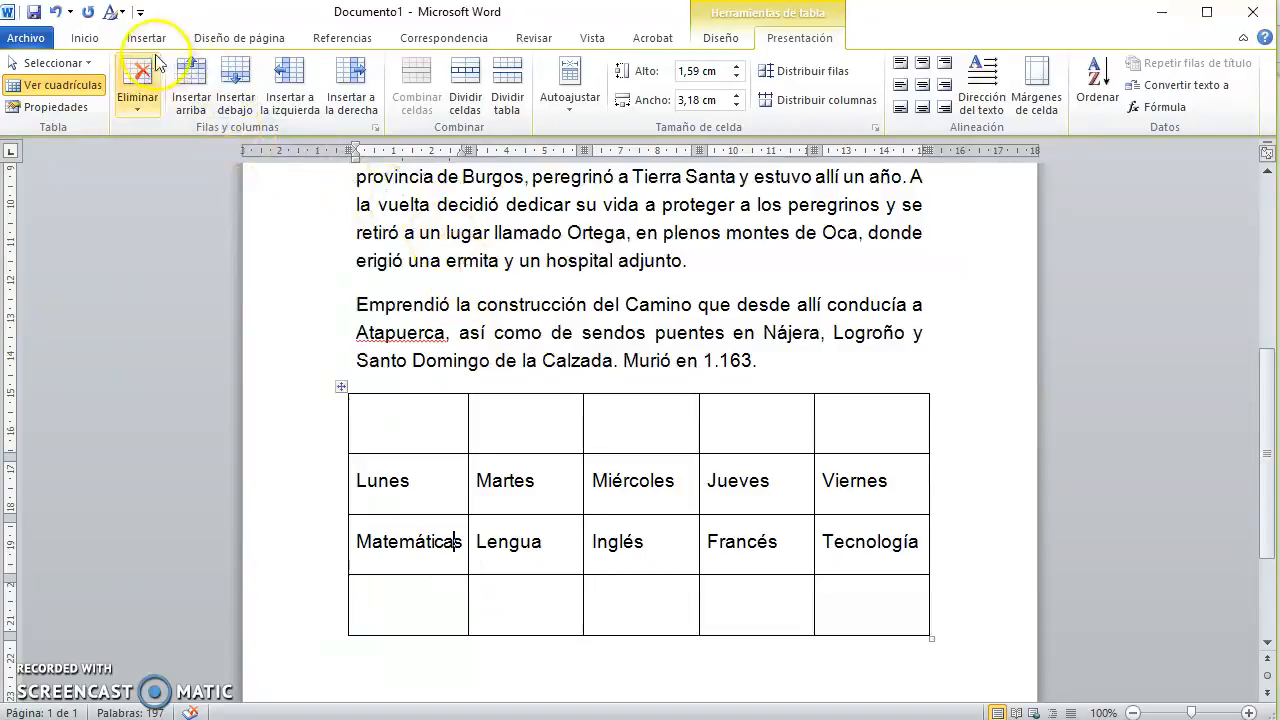
click(203, 99)
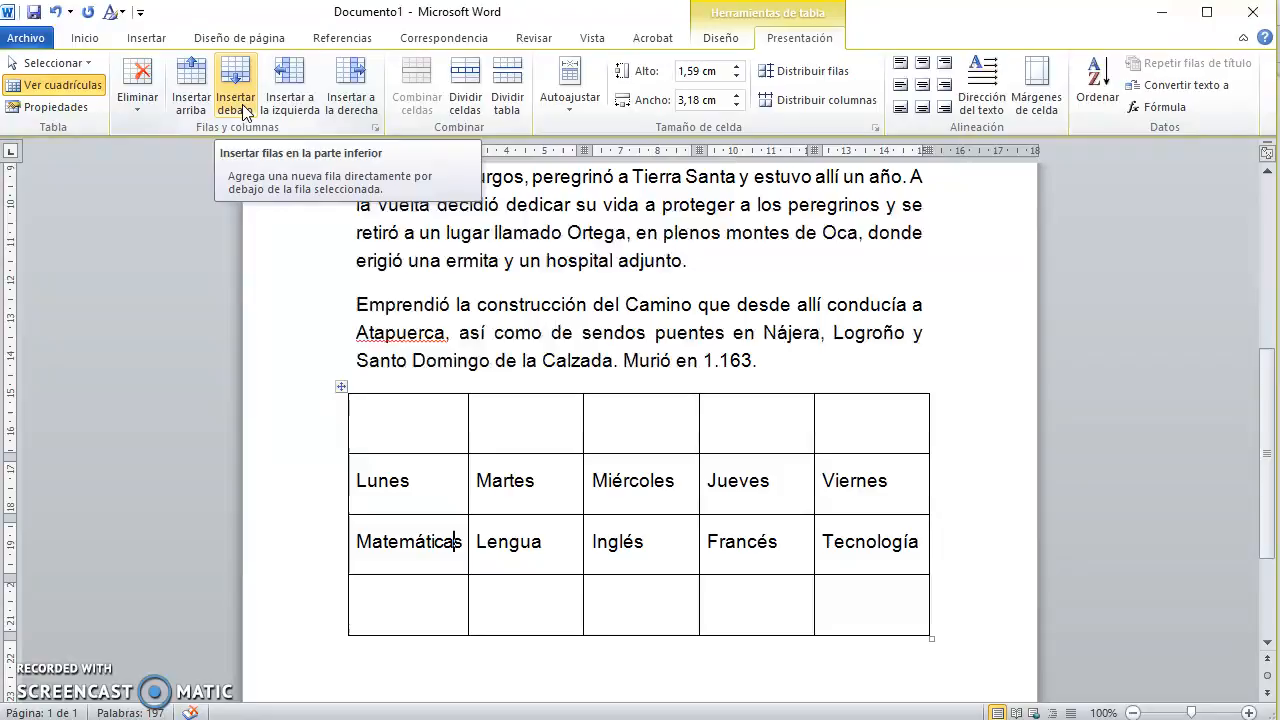
click(189, 108)
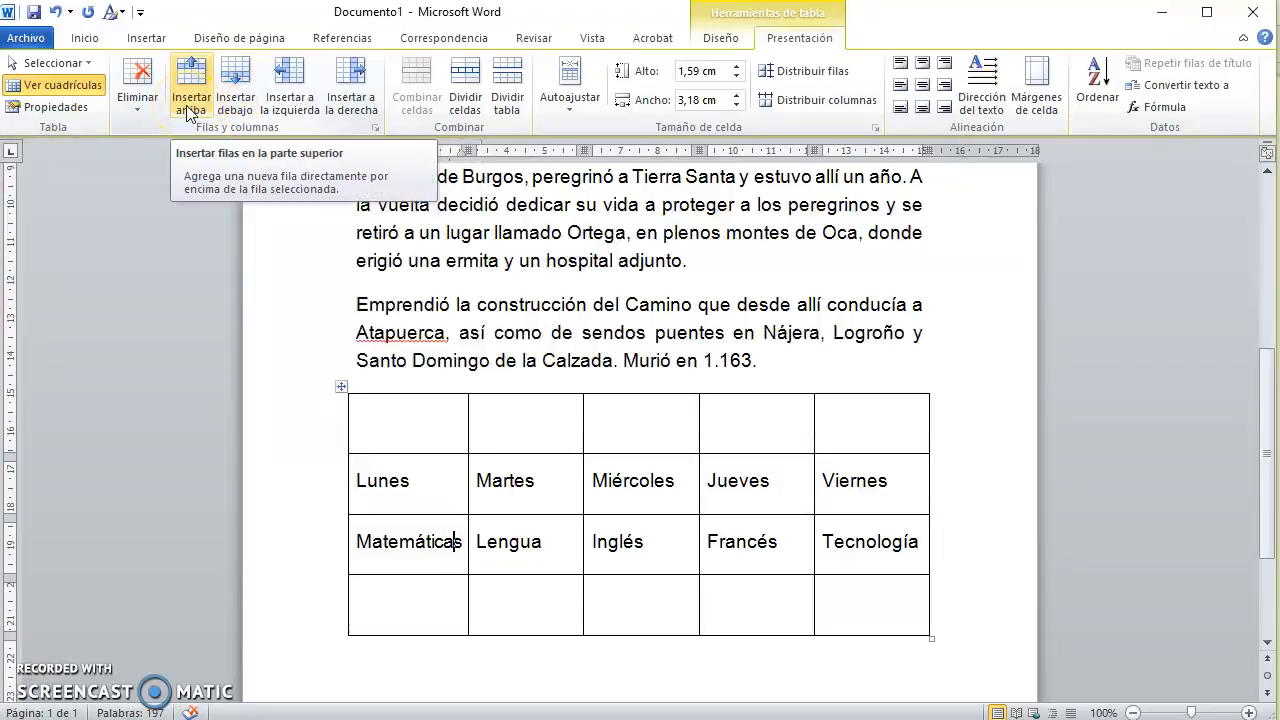
click(189, 108)
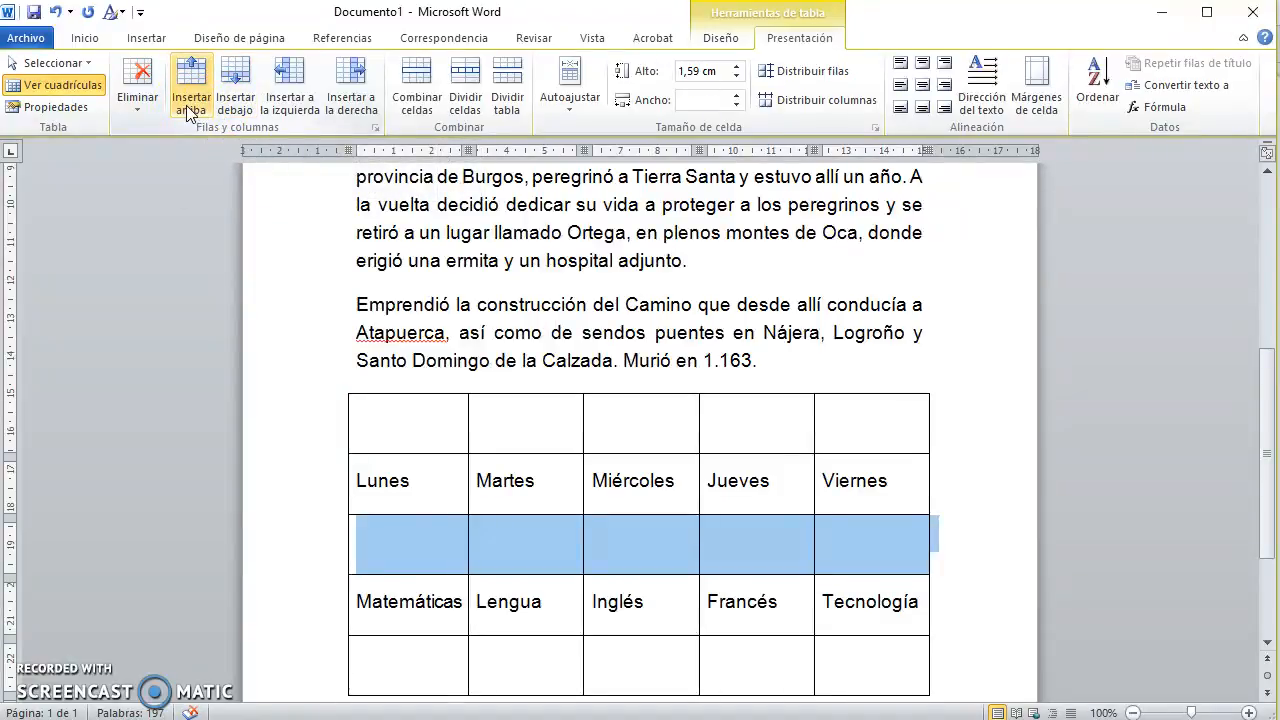
Insert an empty column before the Lunes column
click(423, 495)
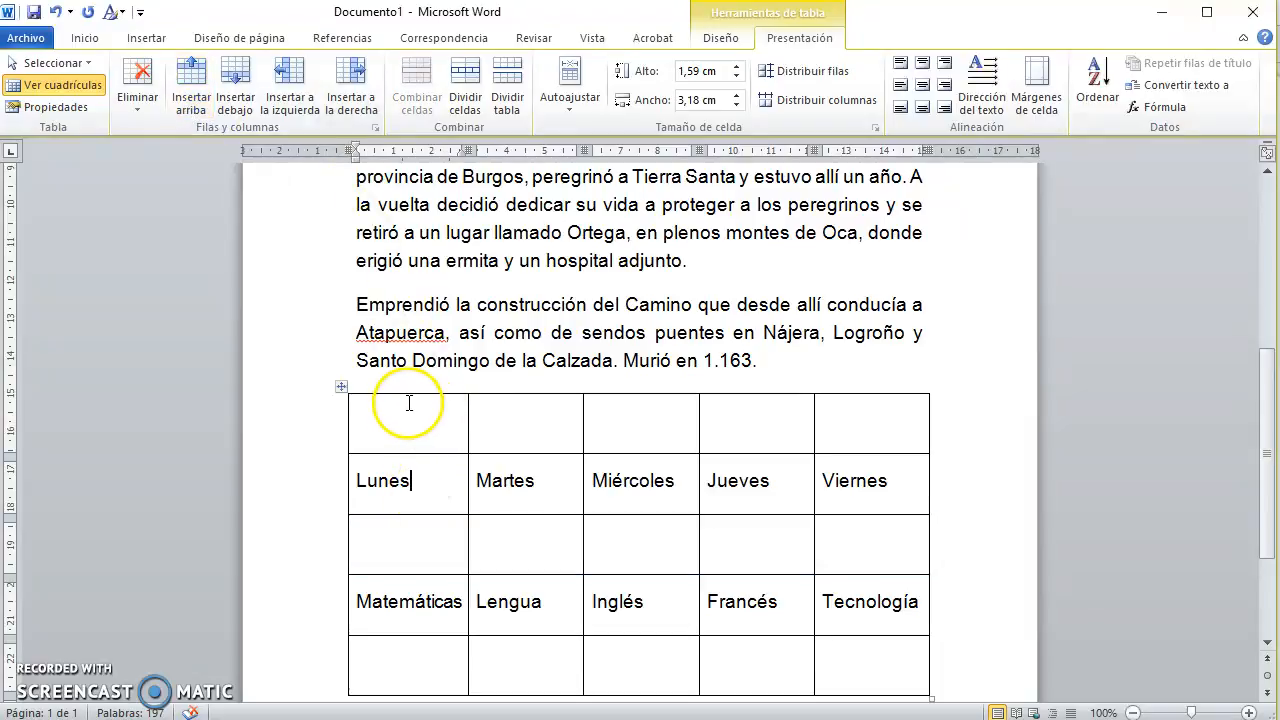
right_click(433, 494)
mouse_move(546, 124)
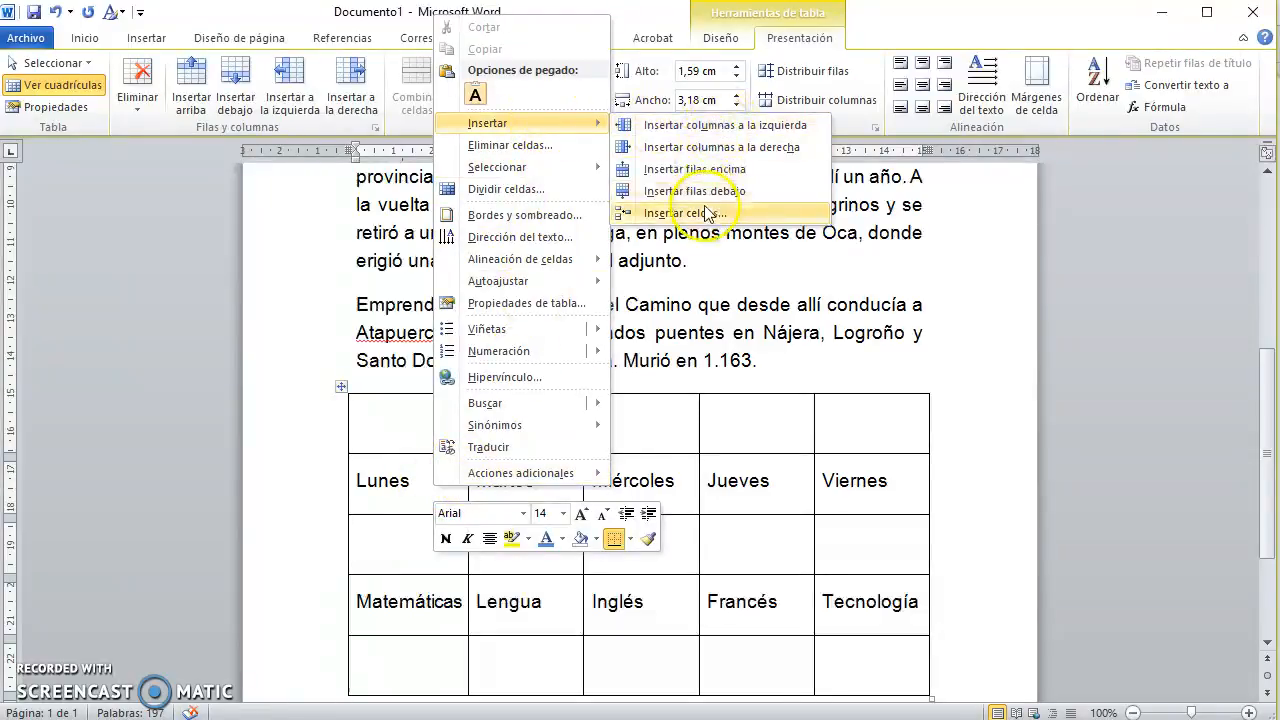
click(716, 126)
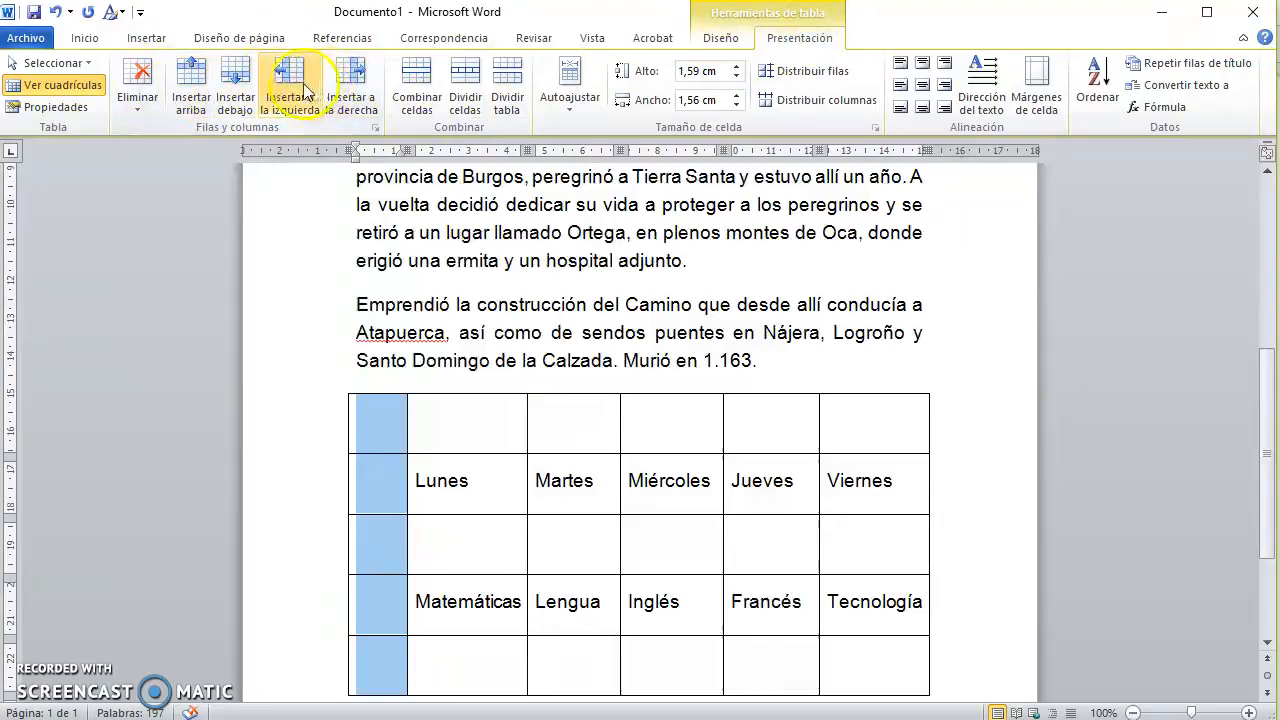
click(660, 662)
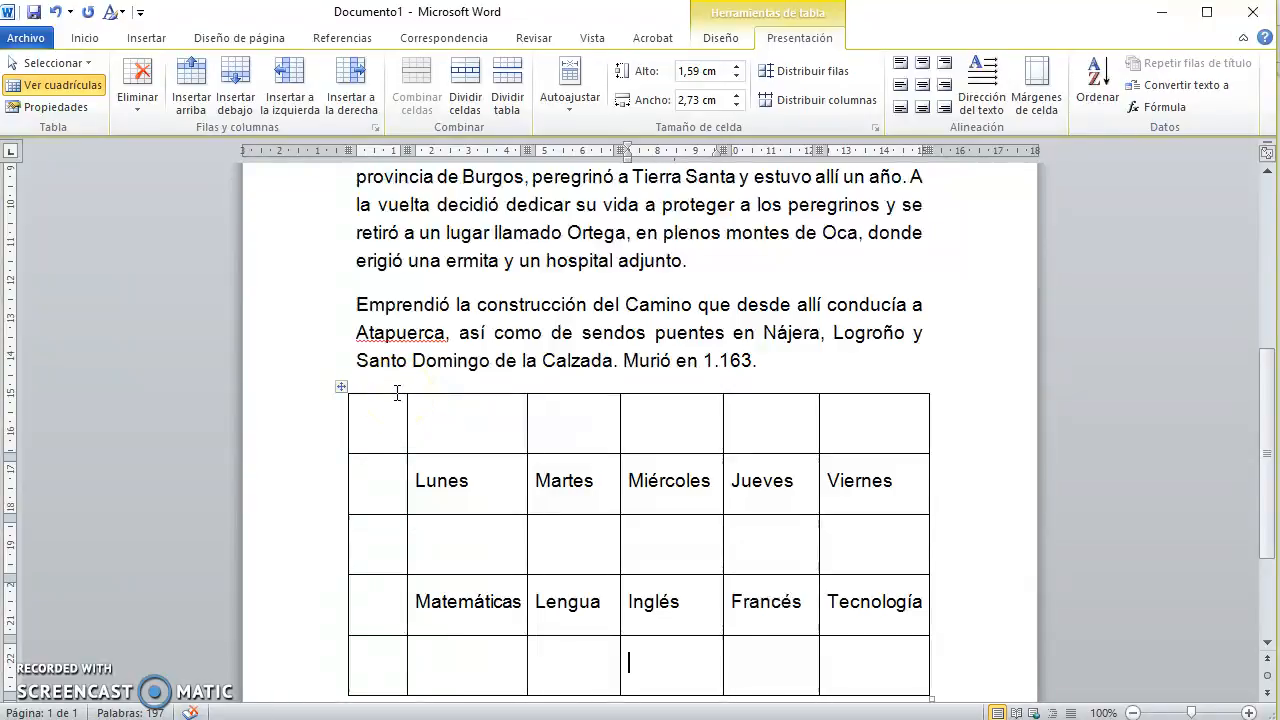
Set the width of the Lunes column to 3,4 cm
click(482, 390)
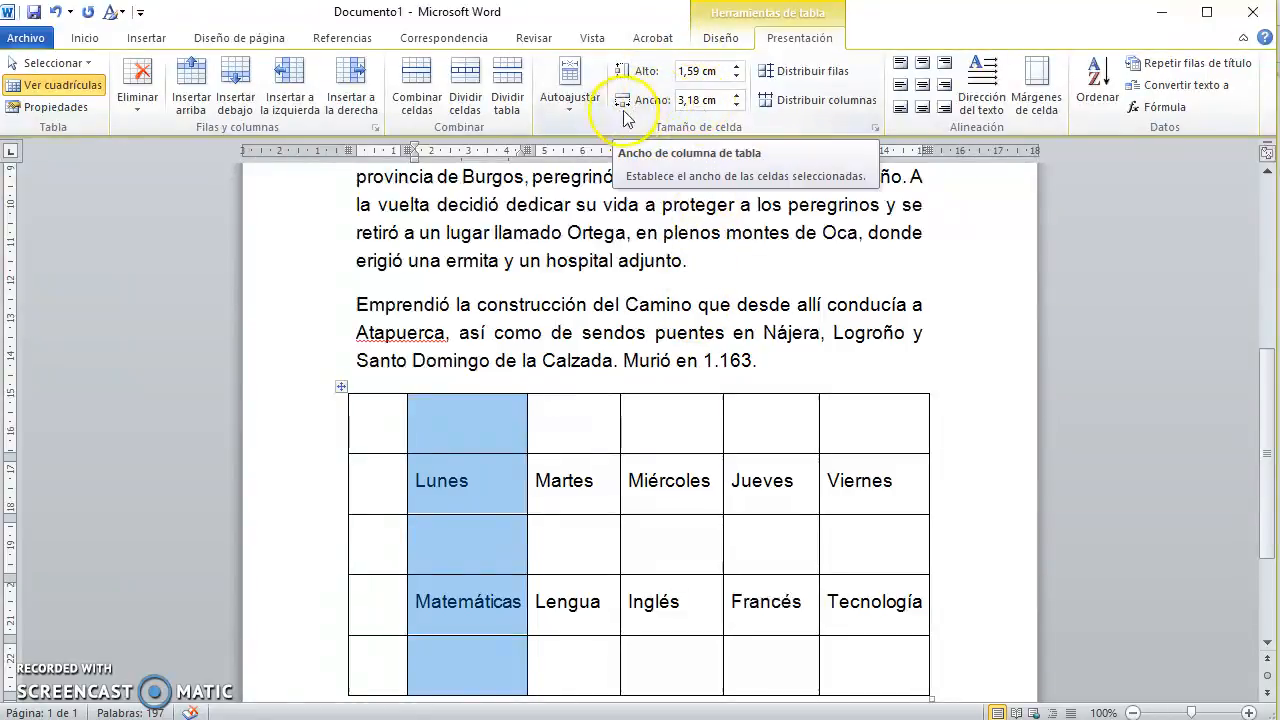
drag(740, 97, 736, 105)
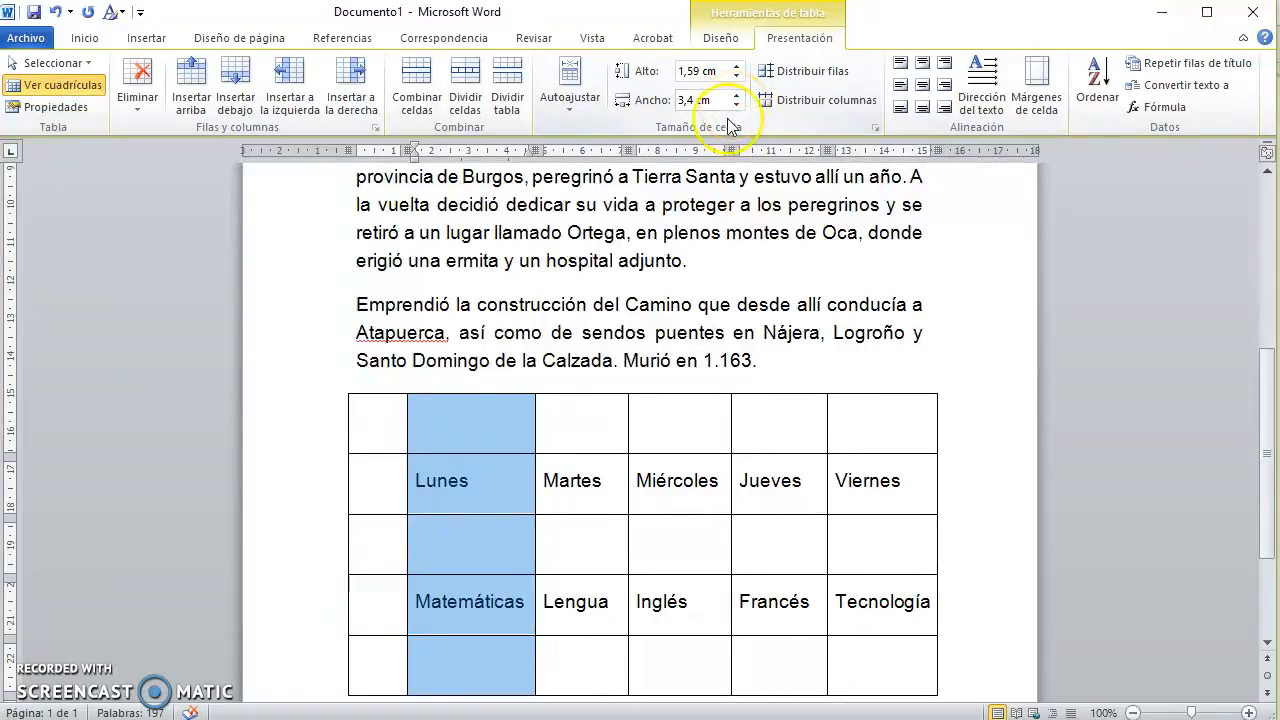
click(695, 492)
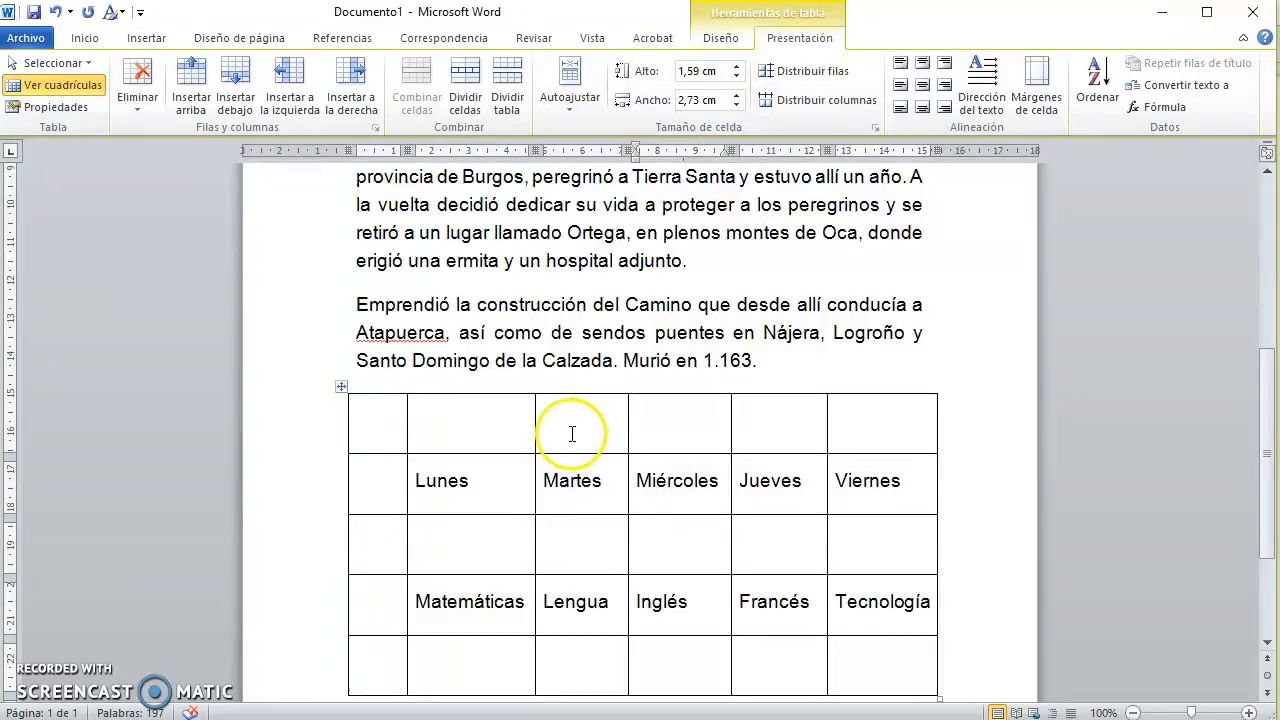
Distribute the five weekday columns from Lunes to Viernes so they all have equal width
click(493, 390)
drag(493, 390, 851, 423)
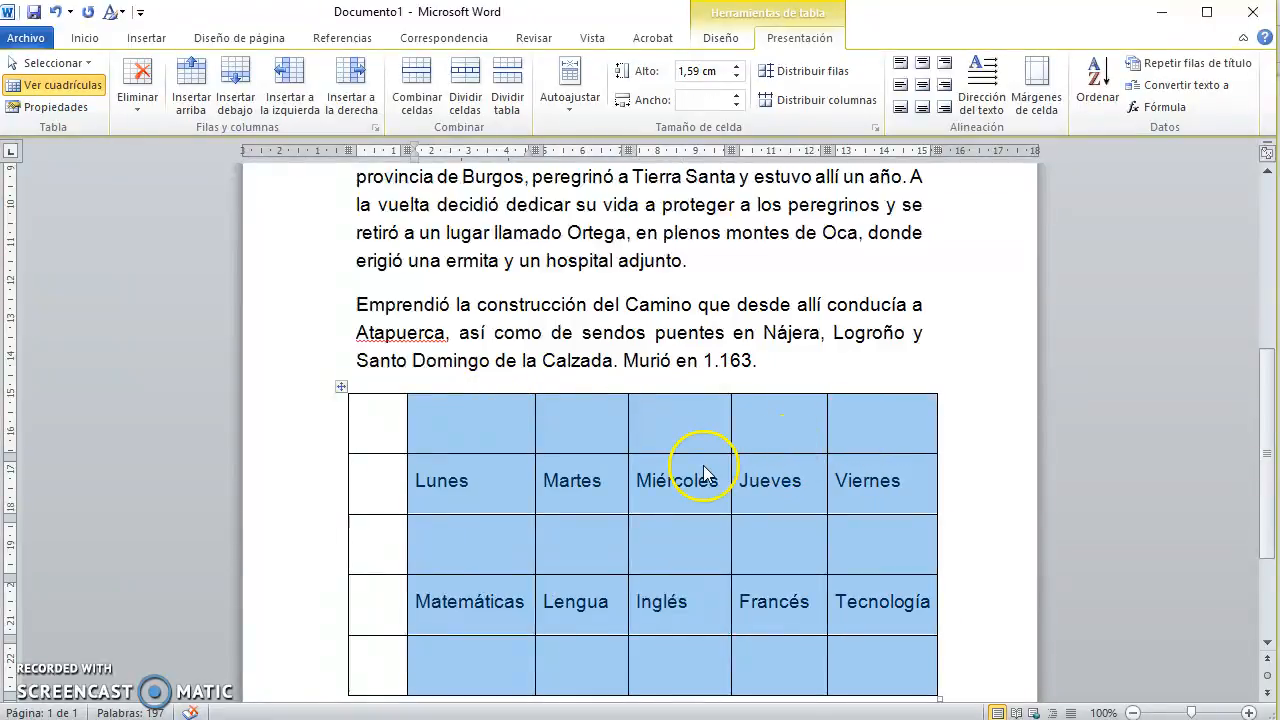
click(545, 405)
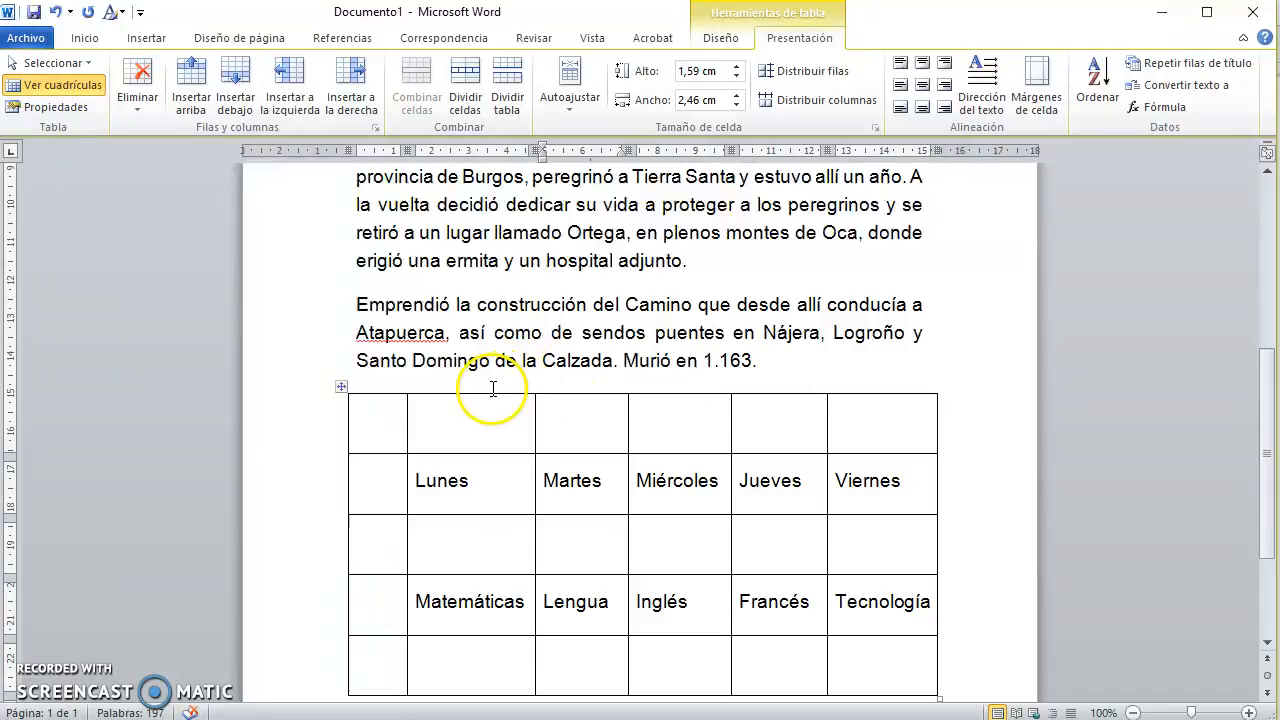
drag(491, 394, 883, 440)
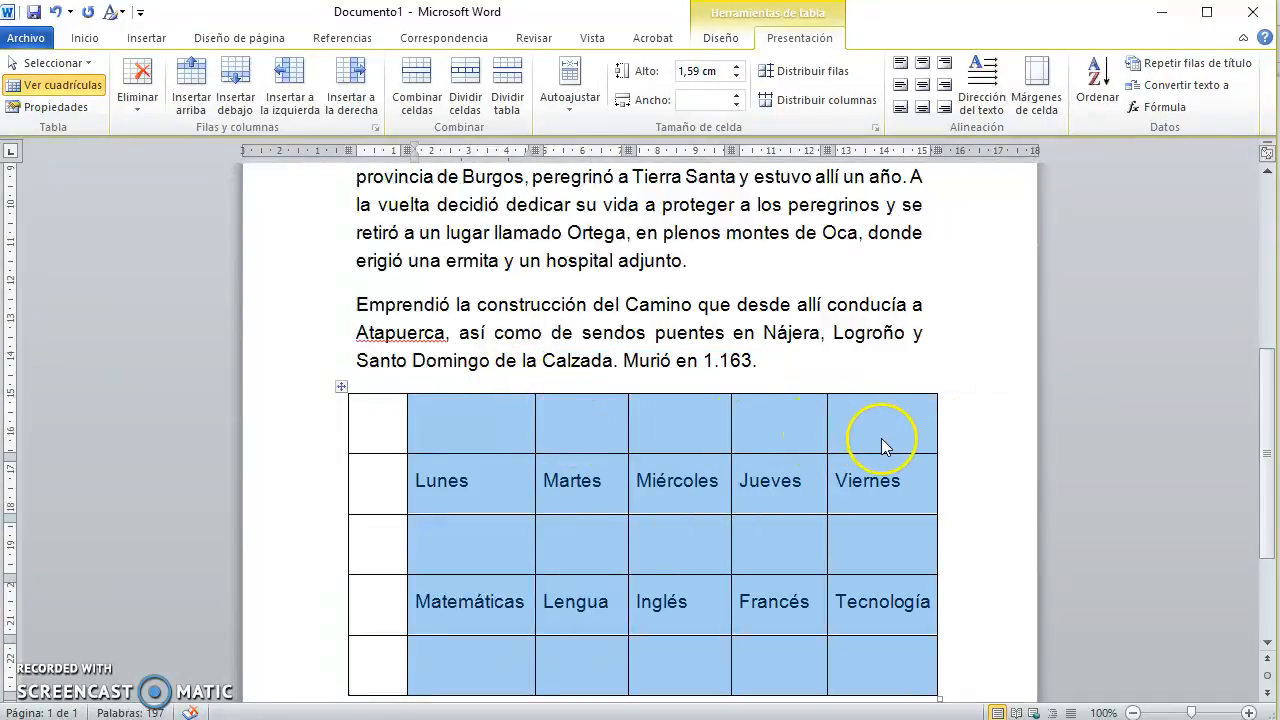
click(802, 104)
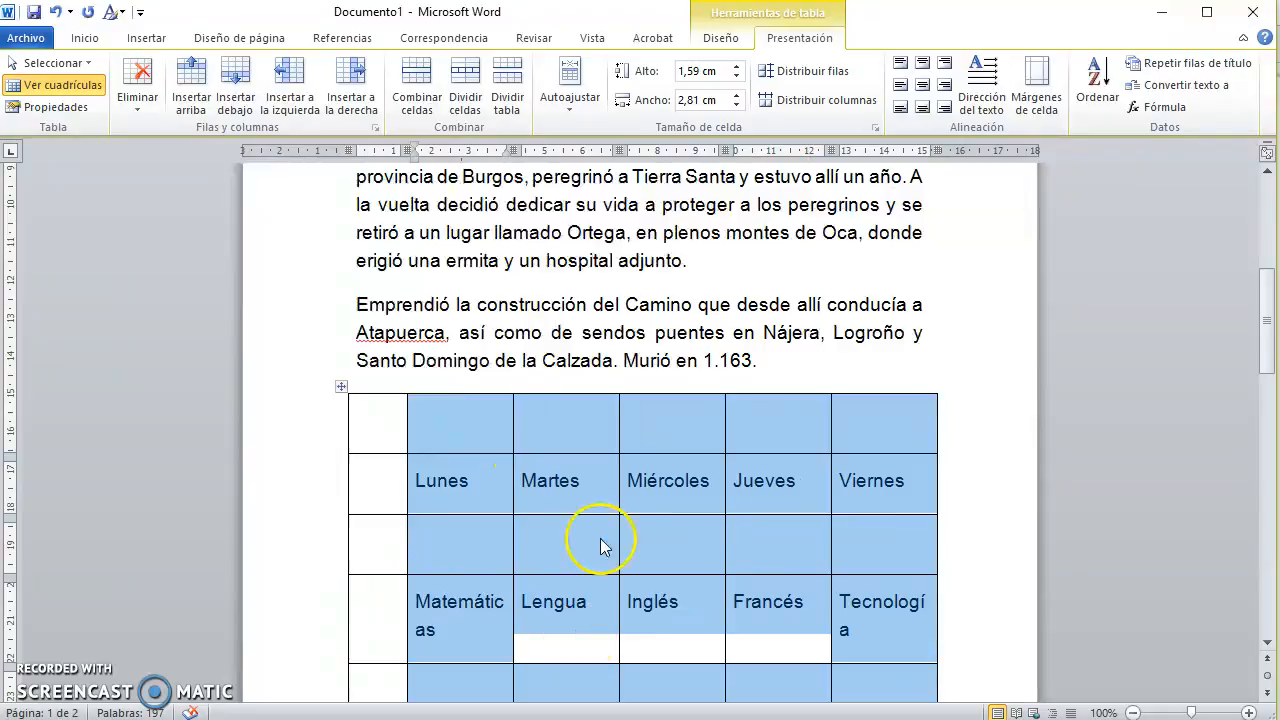
scroll(886, 680, down, 1)
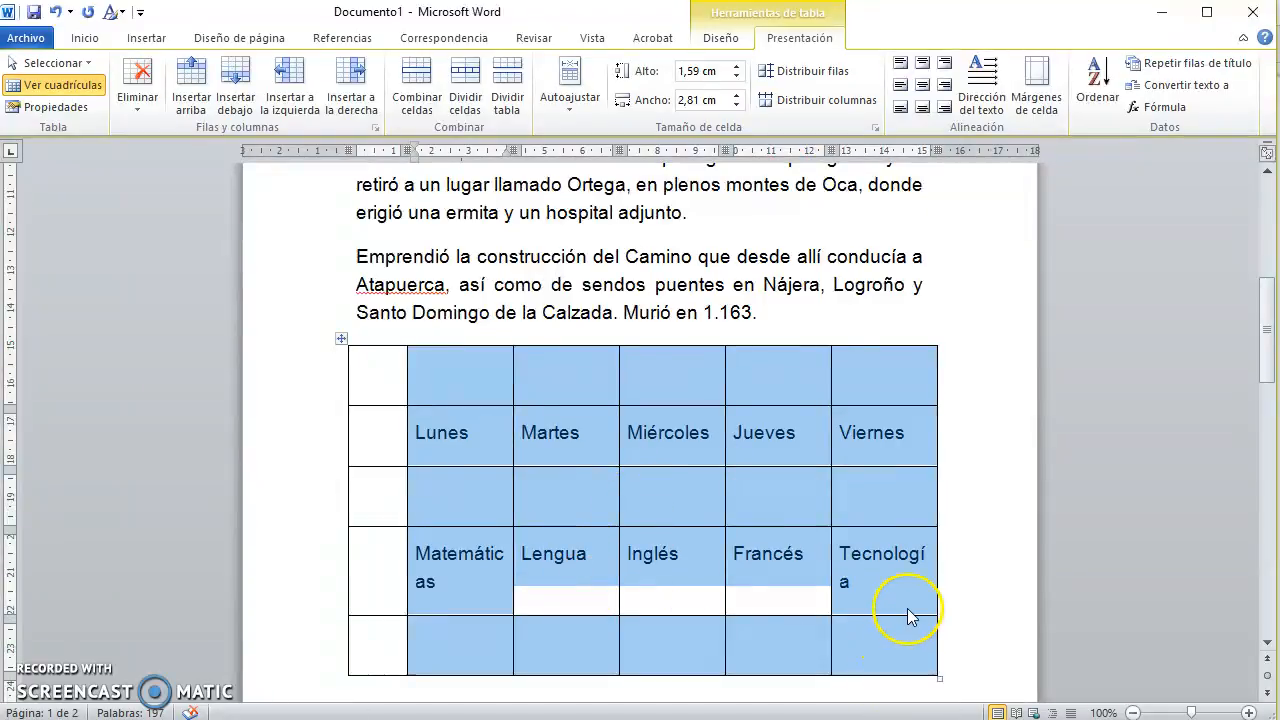
click(887, 581)
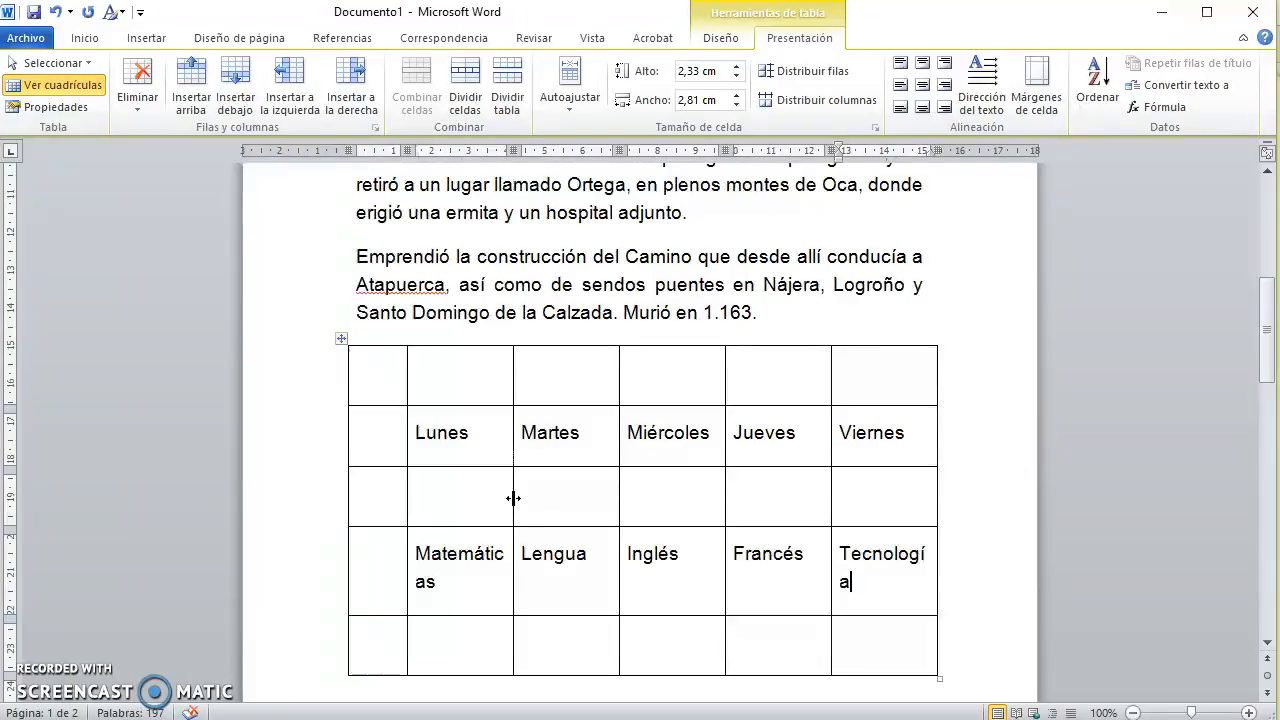
Widen the Lunes column to about 3,22 cm and the Viernes column to about 3,1 cm so Matemáticas and Tecnología fit on one line
drag(513, 498, 515, 499)
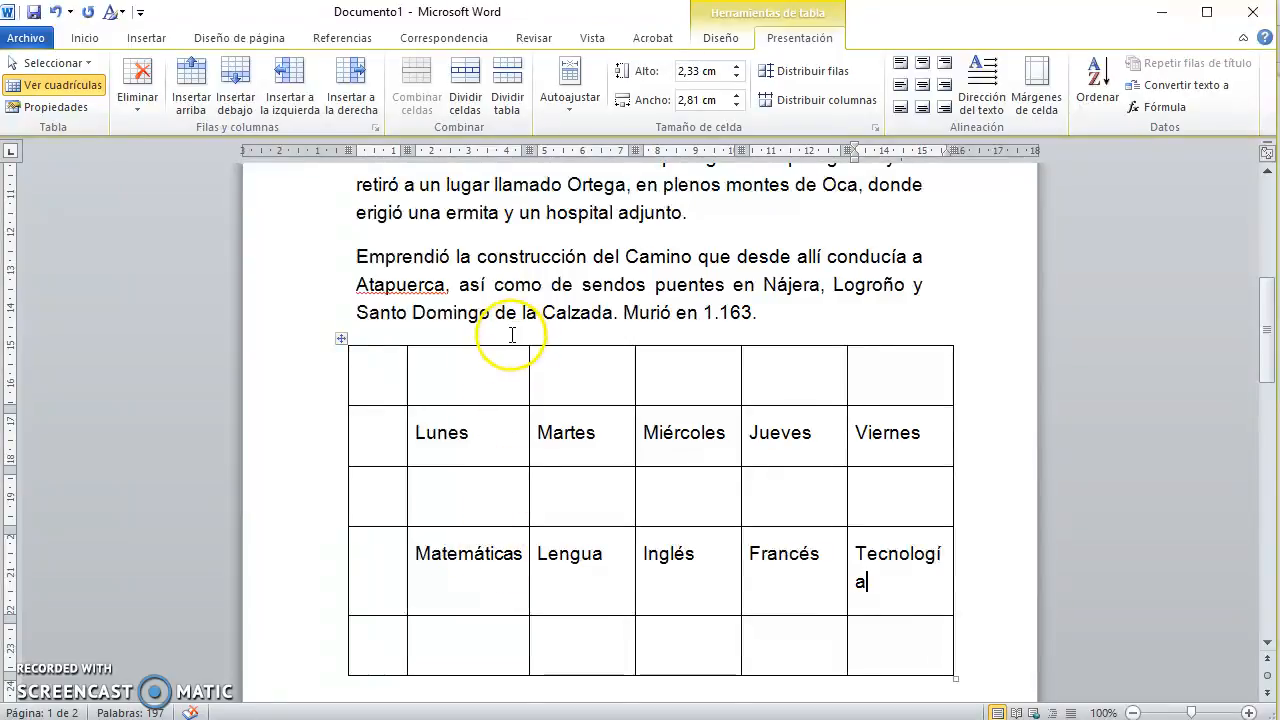
drag(520, 550, 413, 537)
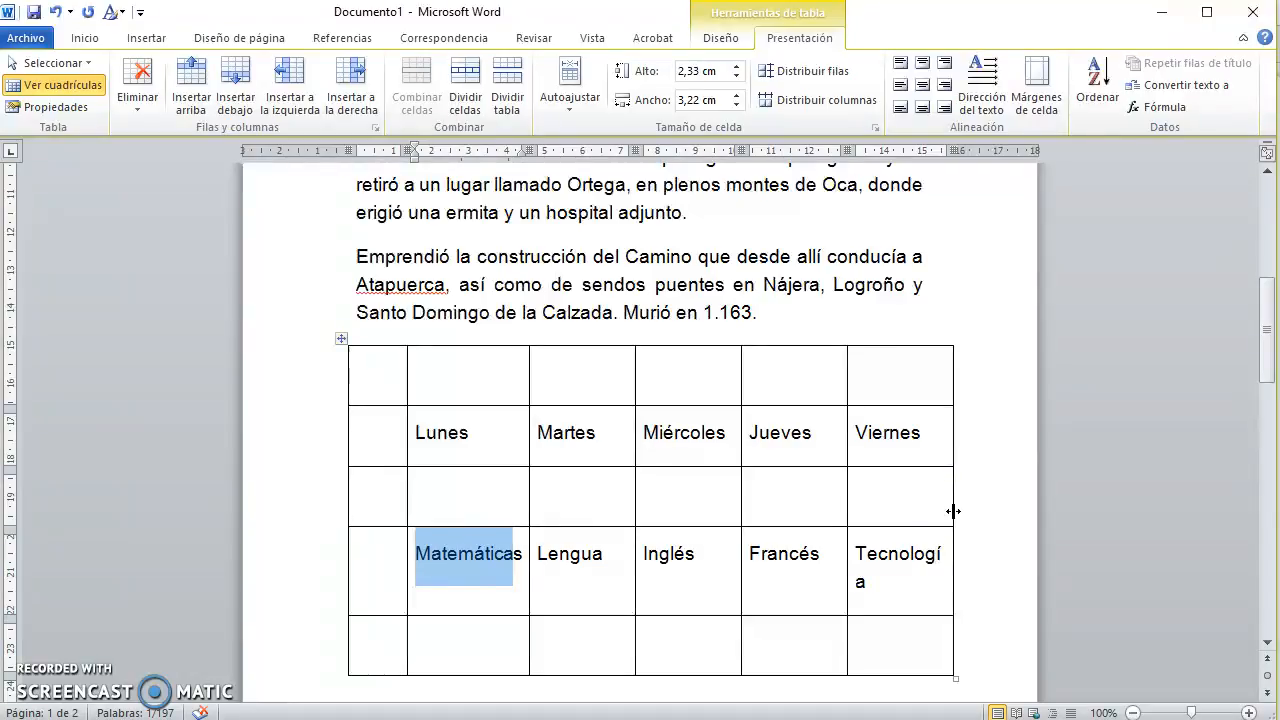
drag(953, 511, 964, 511)
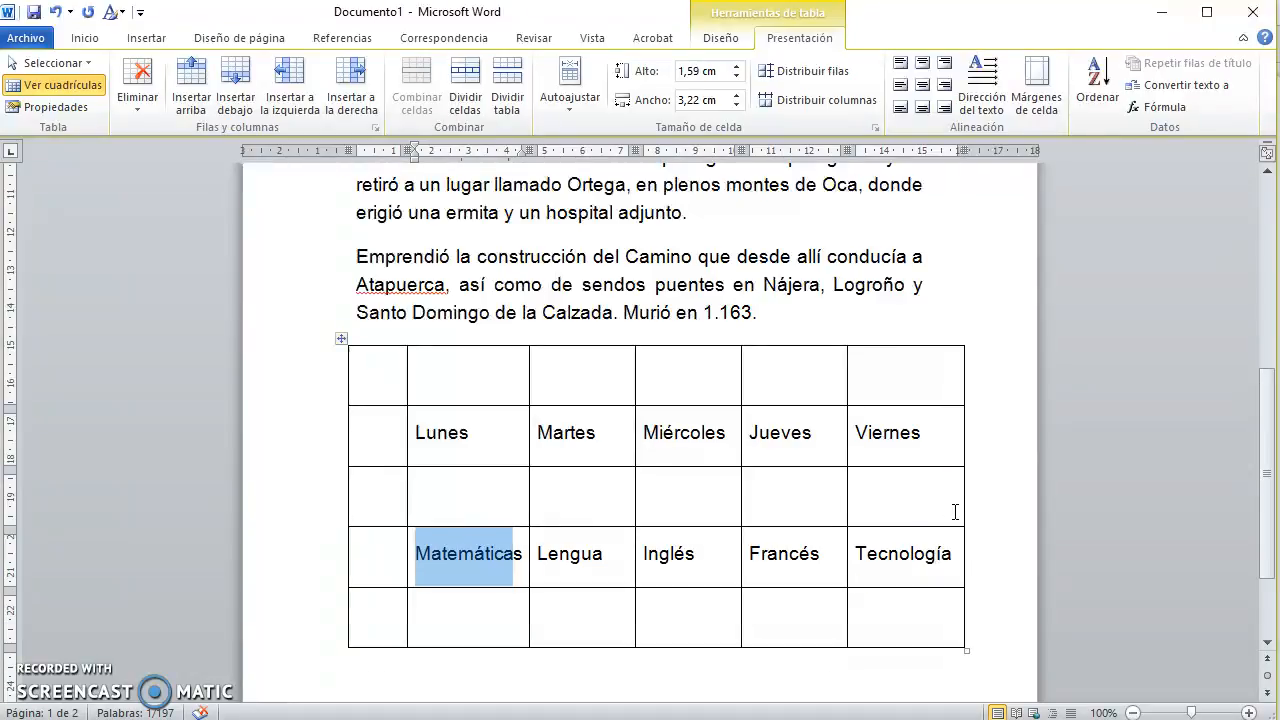
click(906, 555)
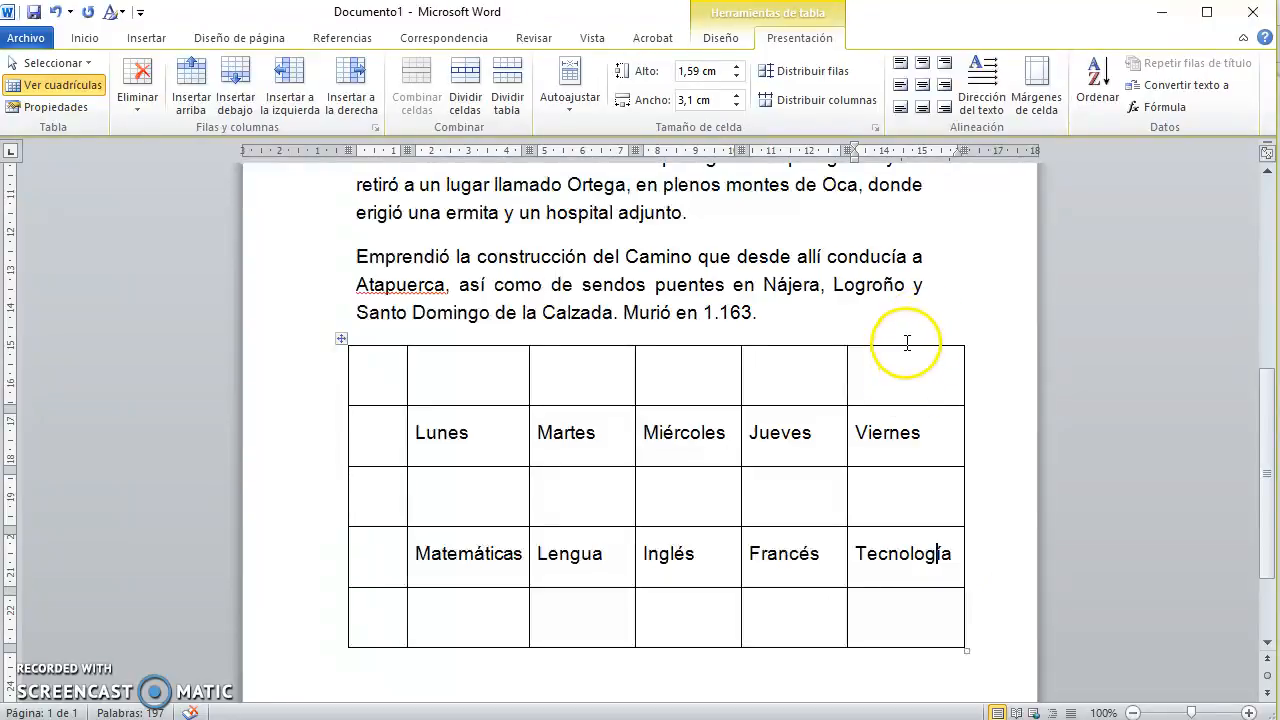
Select the word Jueves in the weekday row
drag(894, 420, 905, 529)
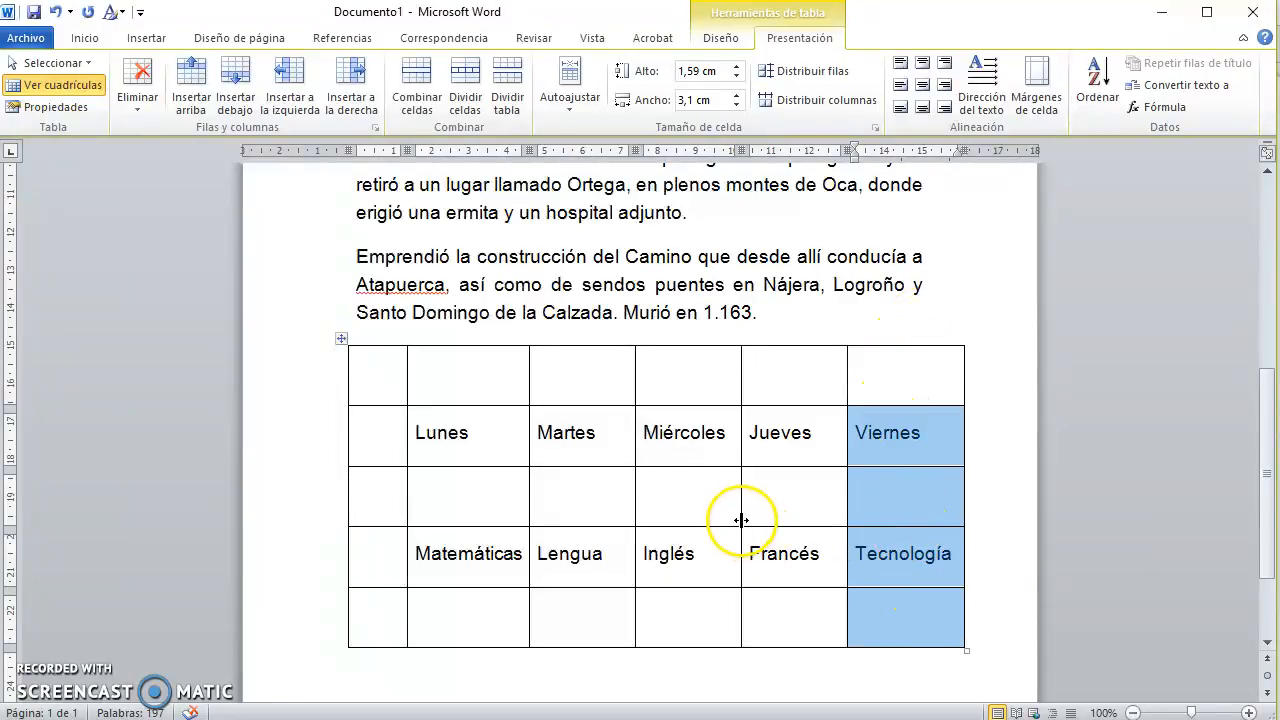
click(770, 498)
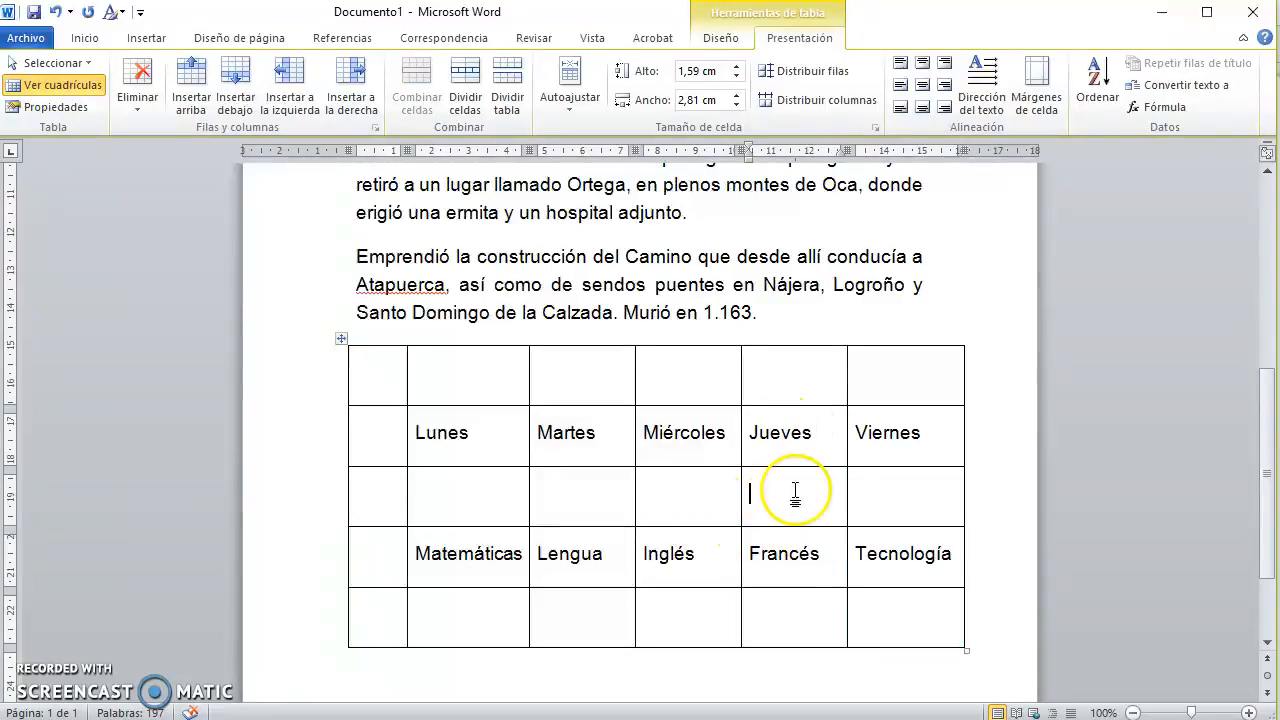
drag(815, 434, 749, 441)
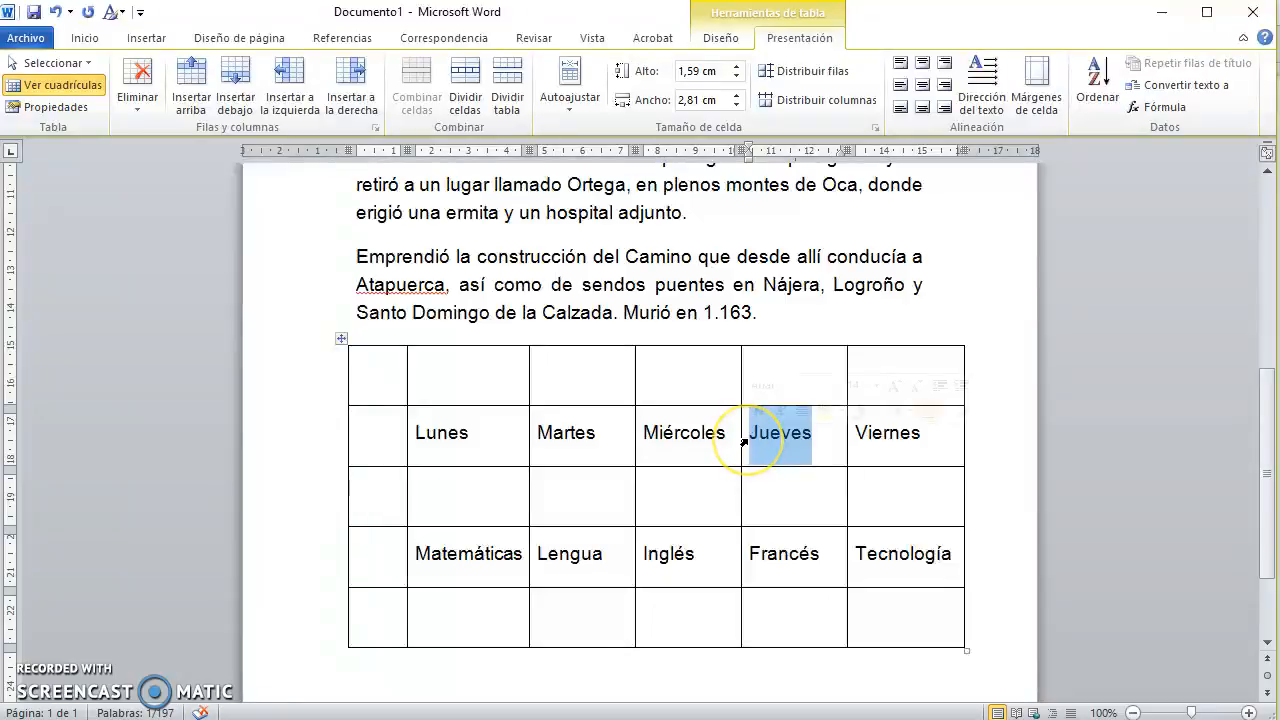